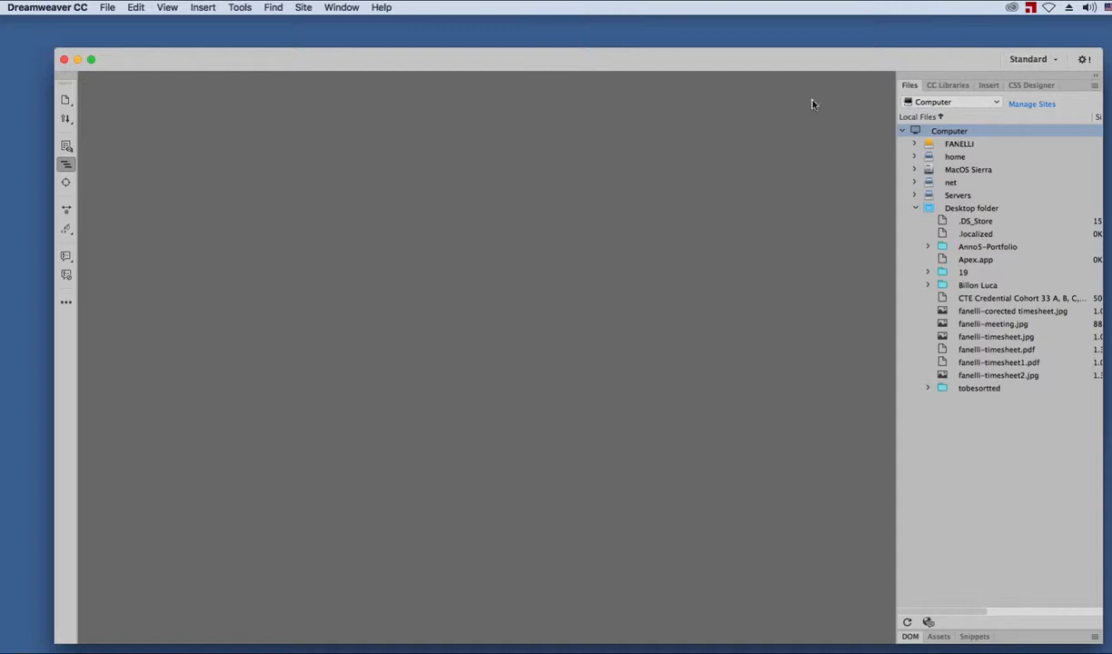
- Refresh the local file list and expand the Fanelli-Portfolio1 folder inside the Desktop folder
left_click(1095, 85)
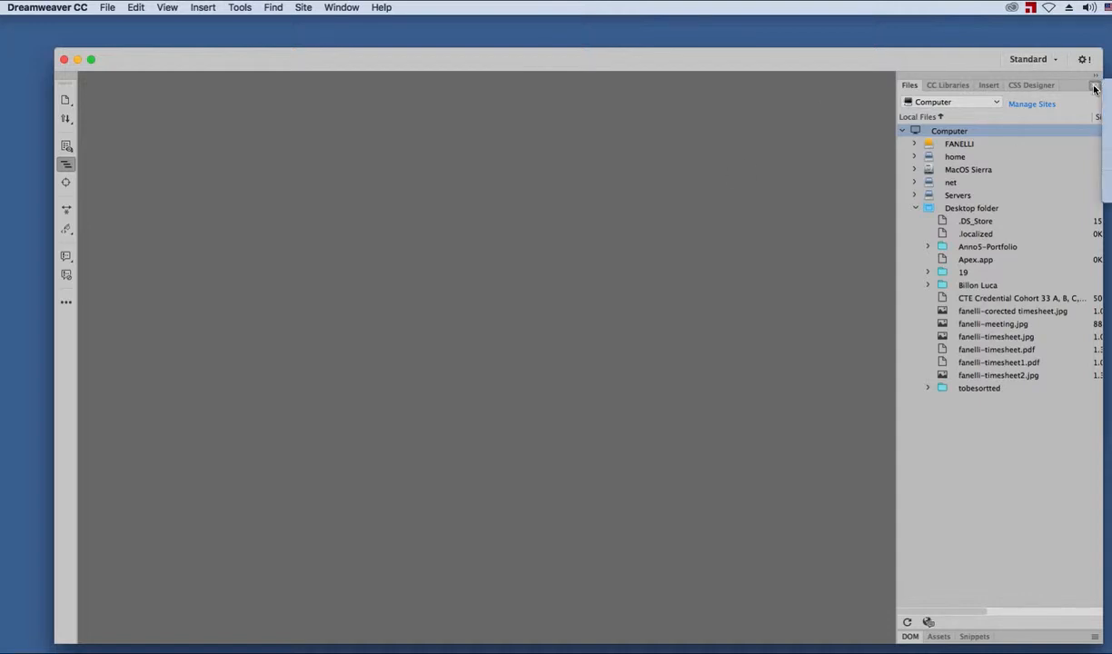
left_click(829, 164)
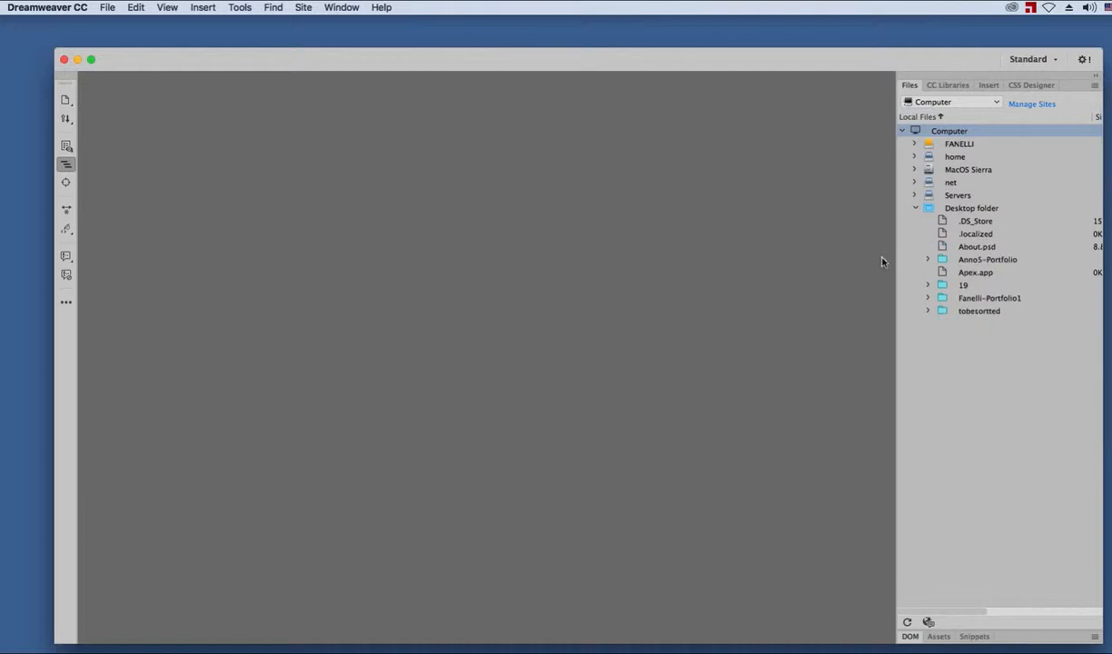
left_click(928, 298)
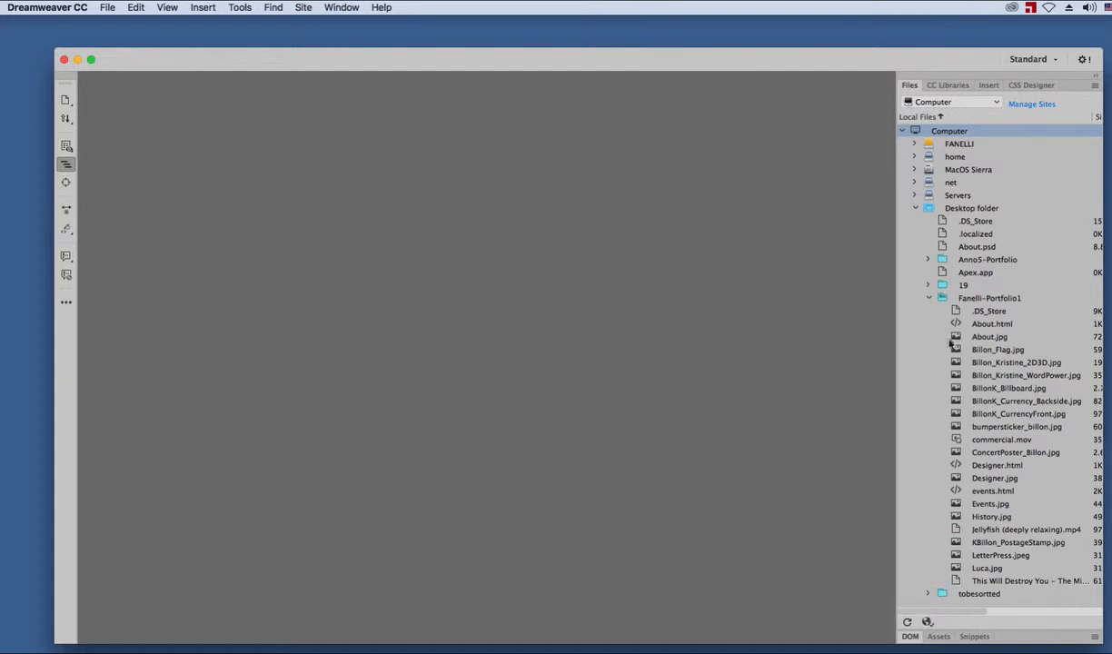
left_click_drag(382, 67, 370, 47)
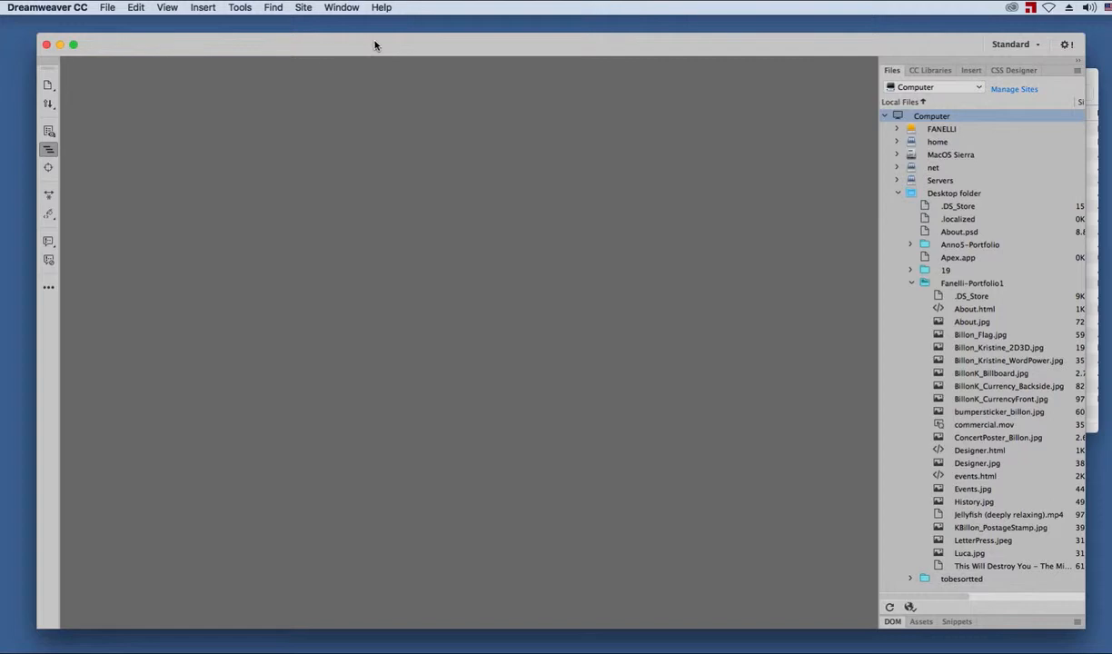
- Create a new blank HTML document
left_click(107, 7)
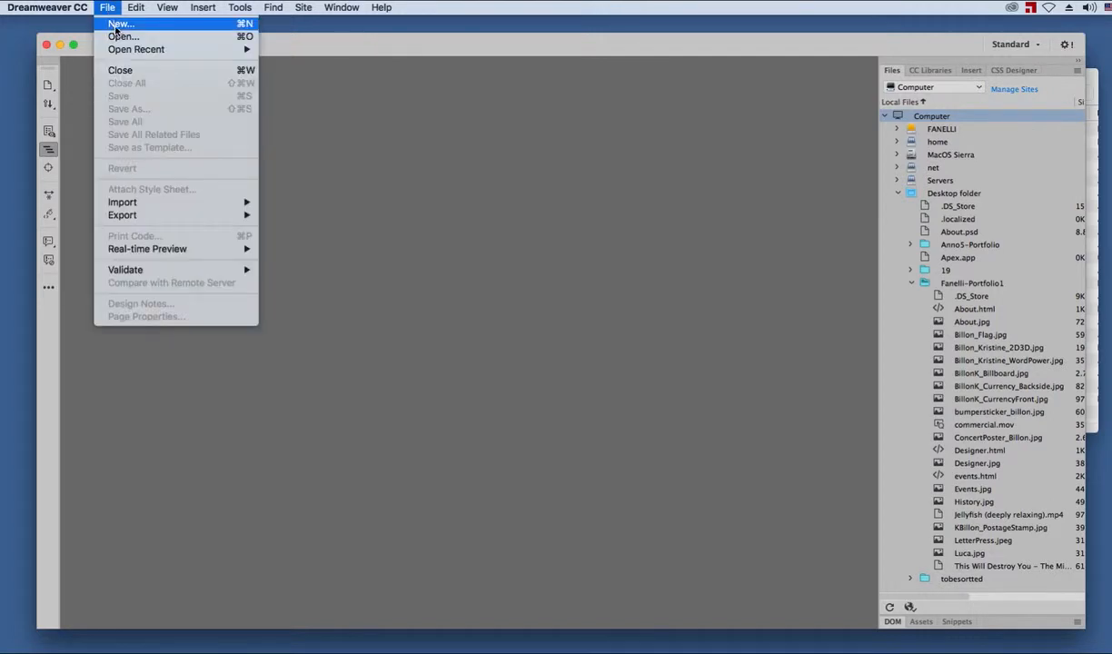
left_click(115, 24)
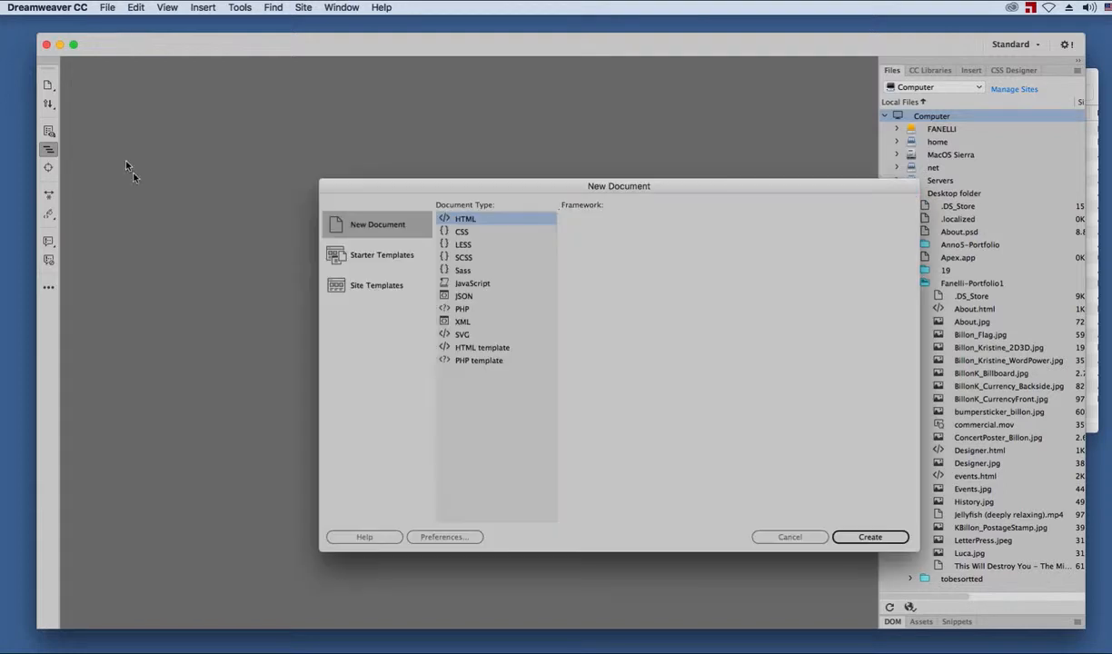
left_click_drag(354, 180, 244, 151)
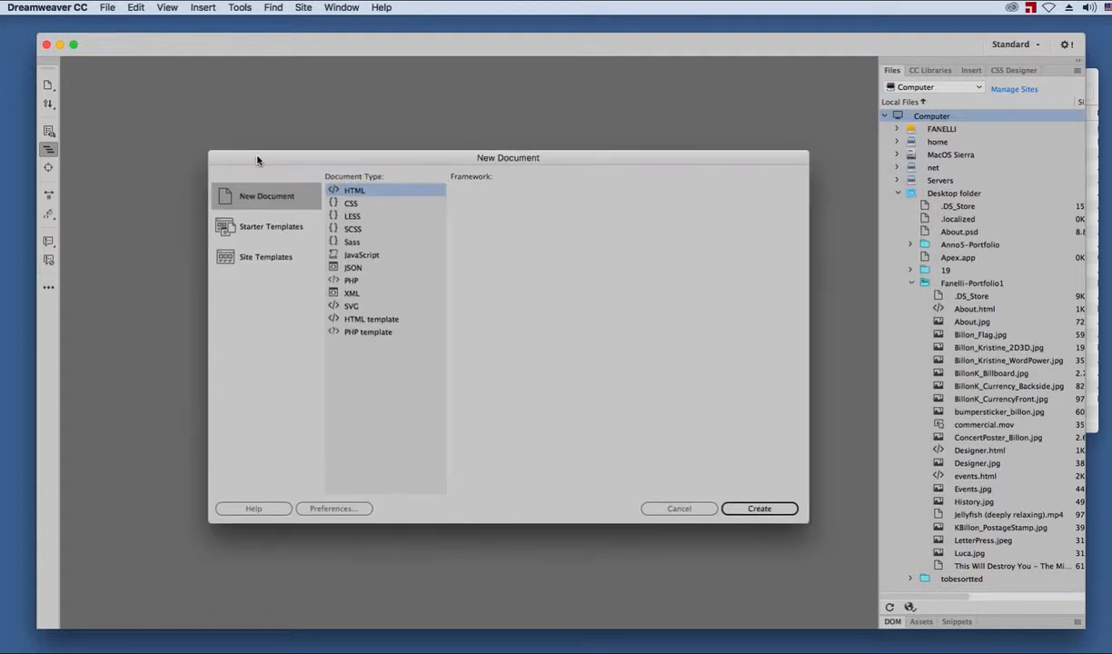
left_click(761, 509)
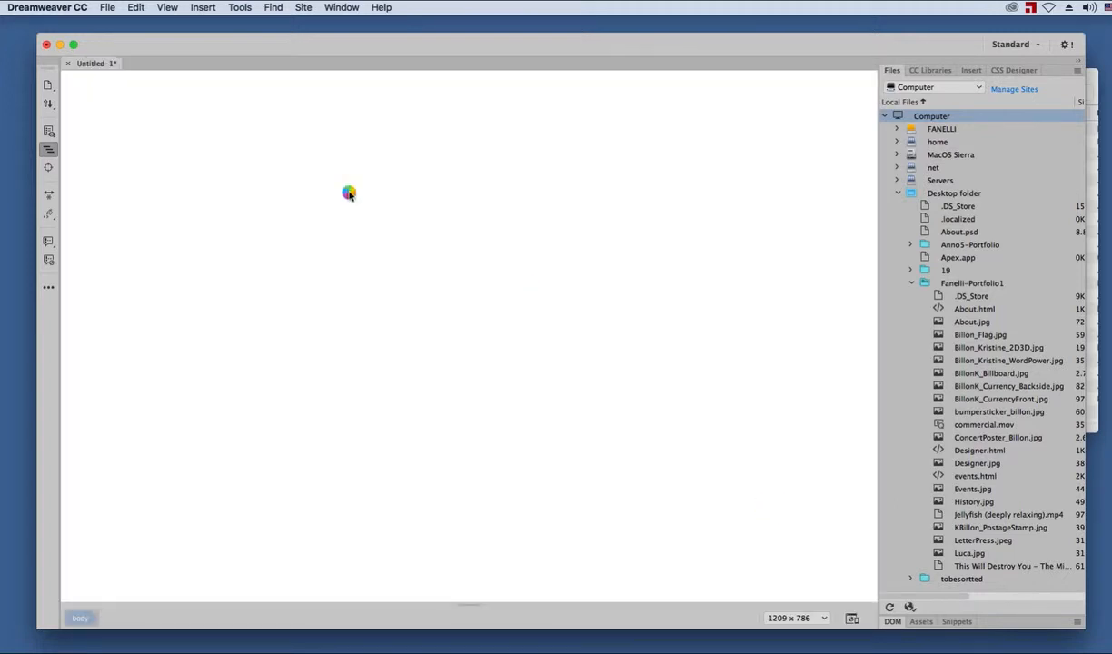
left_click(301, 217)
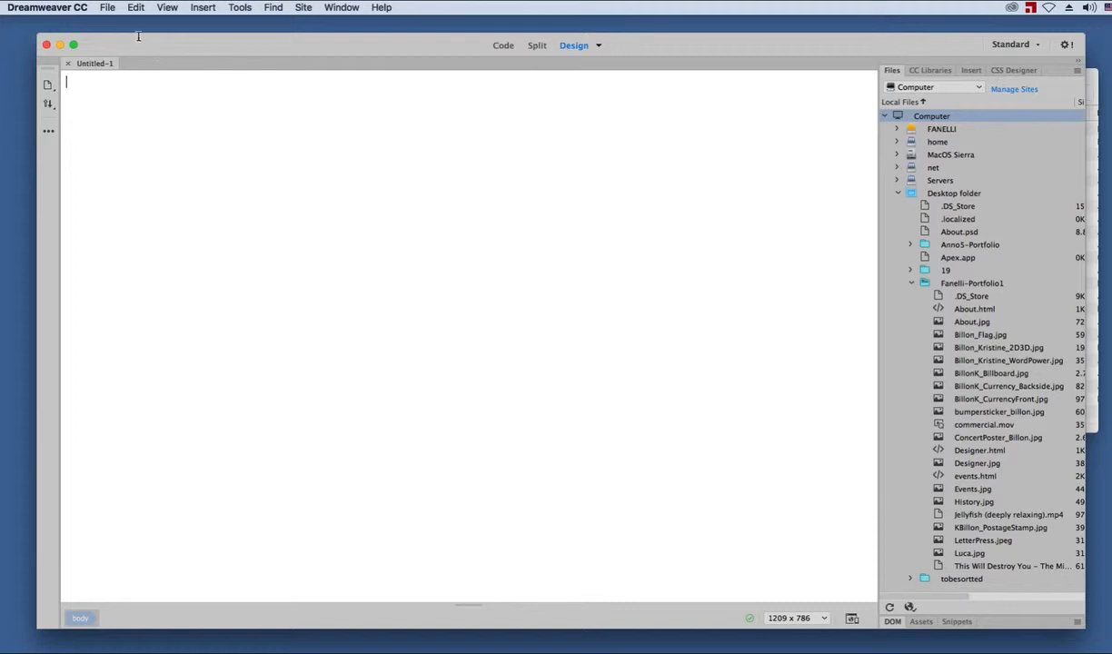
- Save the new document as index.html in the Fanelli-Portfolio1 folder on the Desktop
left_click(108, 9)
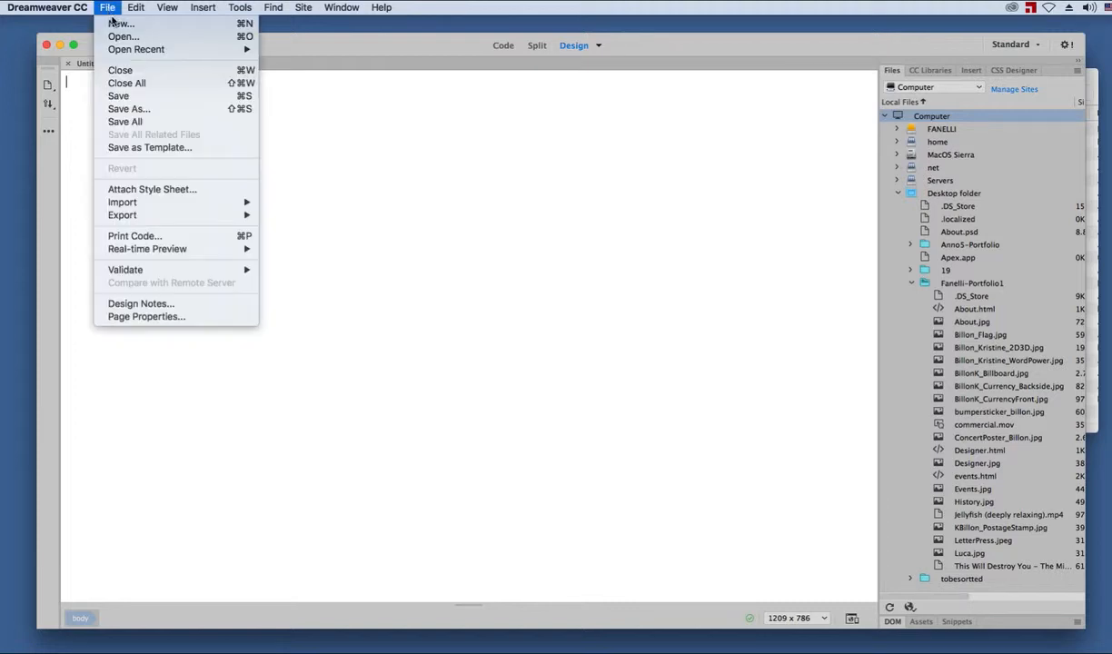
left_click(152, 110)
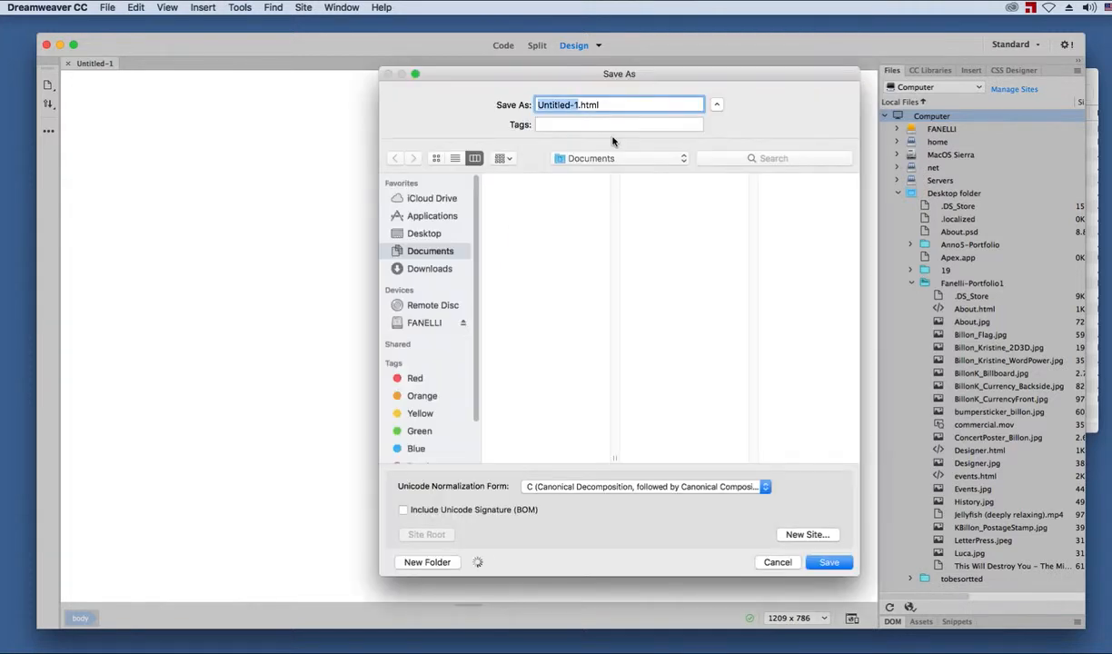
type("index")
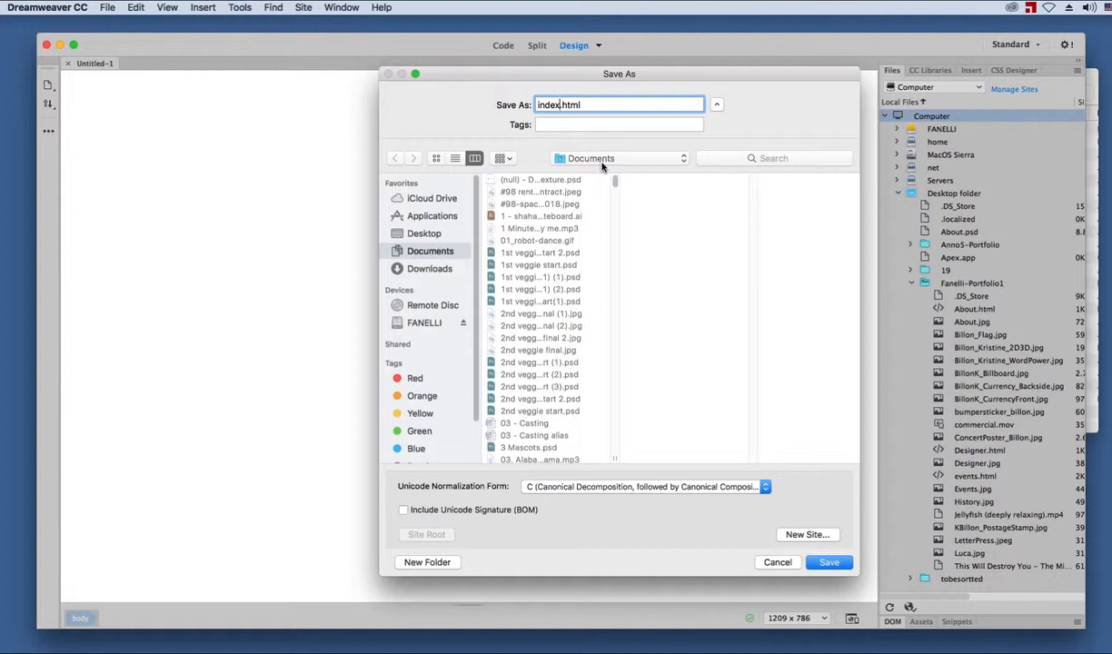
left_click(717, 107)
left_click_drag(695, 75, 559, 214)
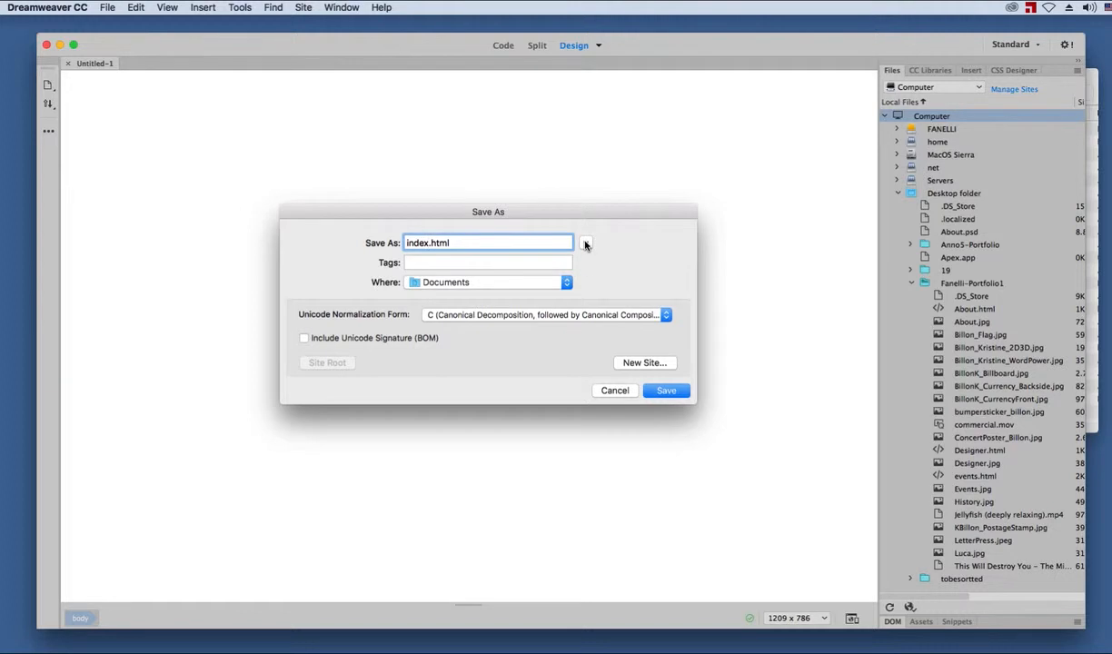
left_click(586, 243)
left_click_drag(566, 209, 627, 73)
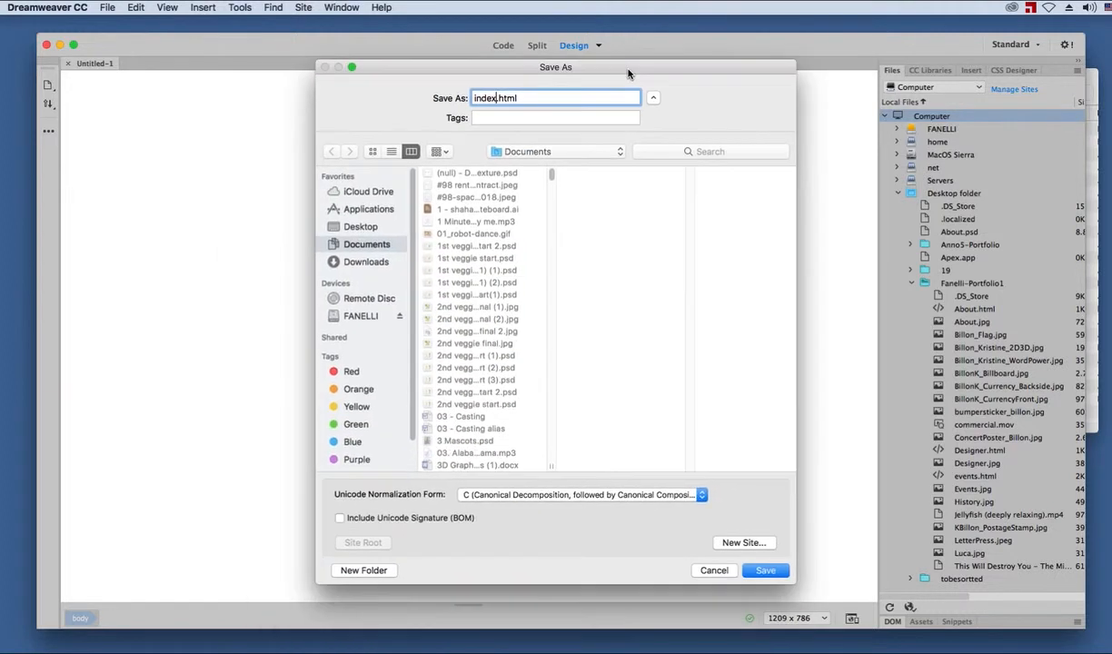
left_click(345, 229)
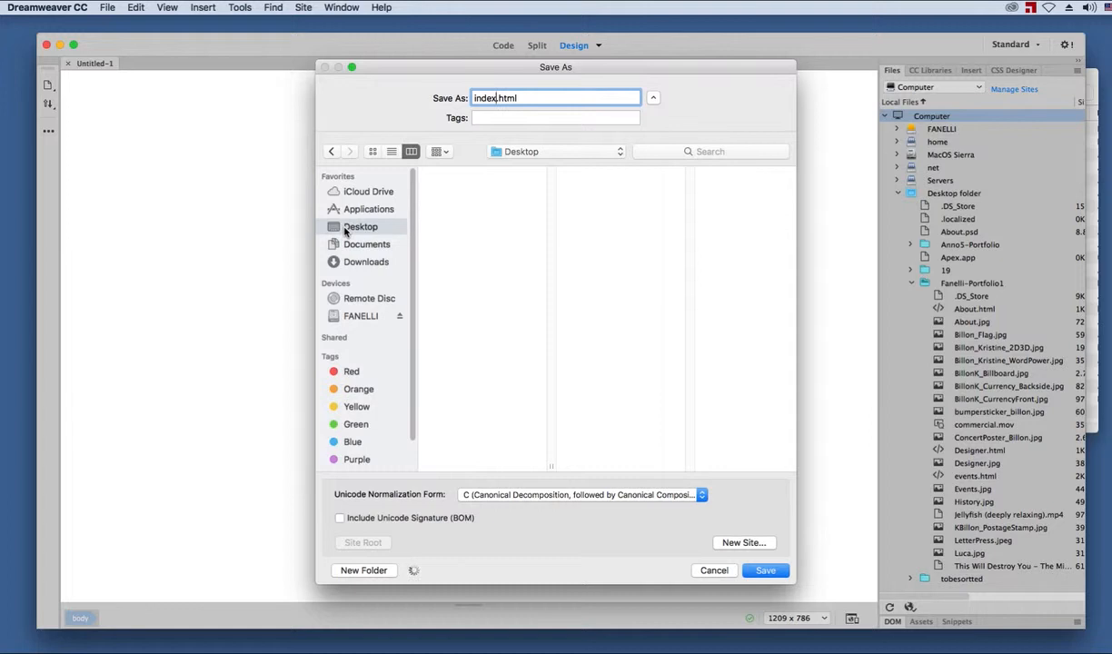
left_click(490, 272)
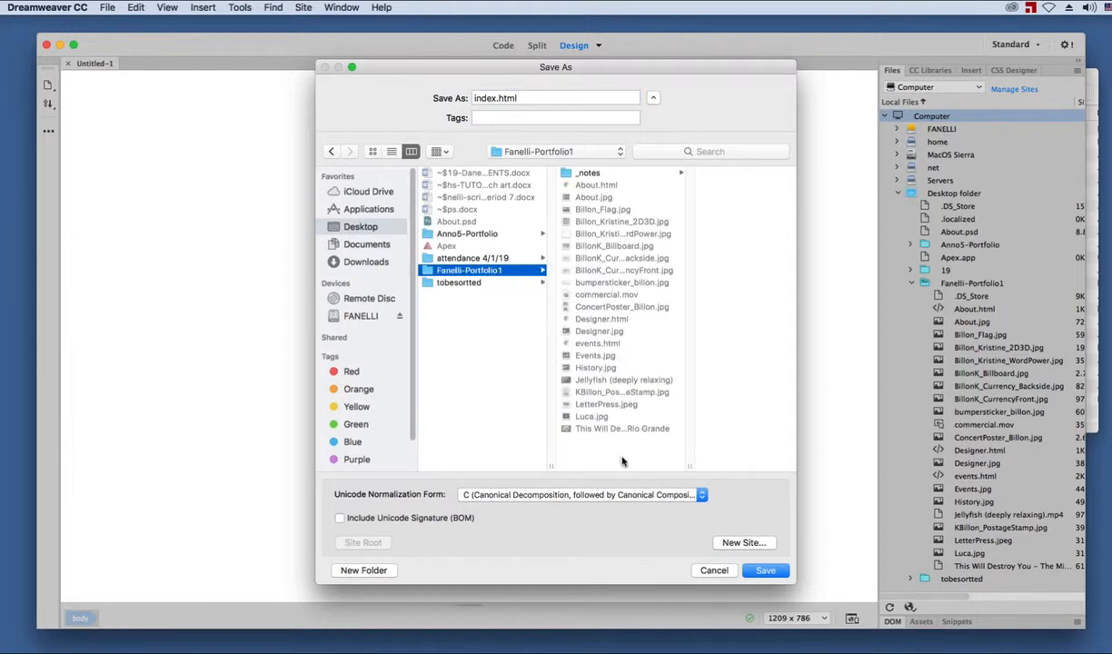
left_click(764, 570)
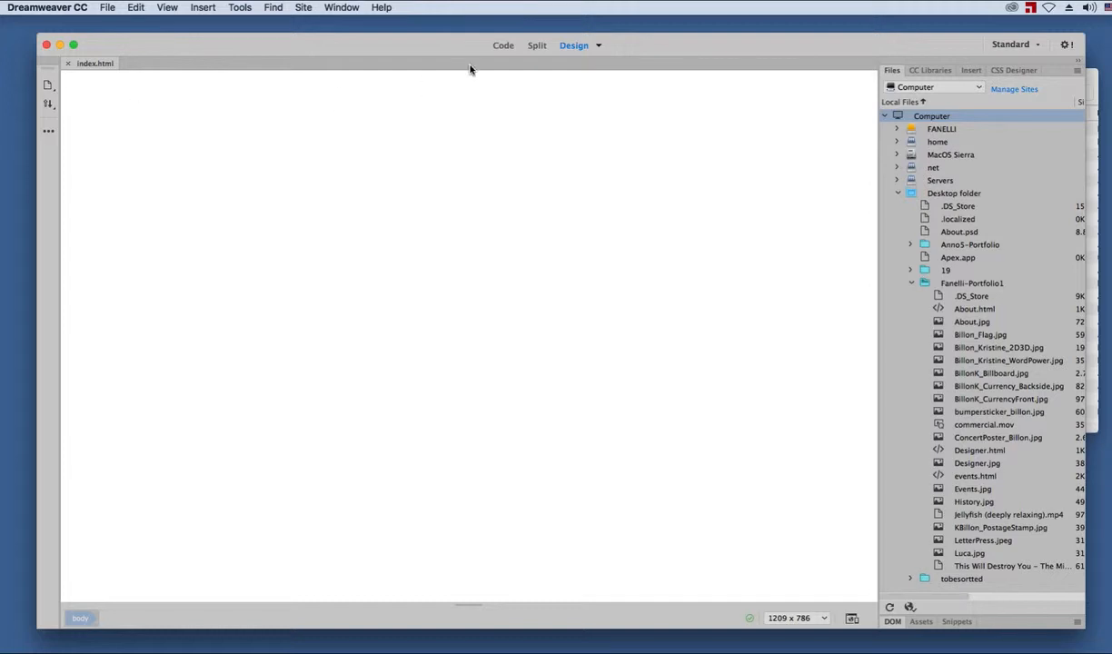
- Add a center element with the placeholder text XXX inside the page body's code and display the page in Design view
left_click(504, 47)
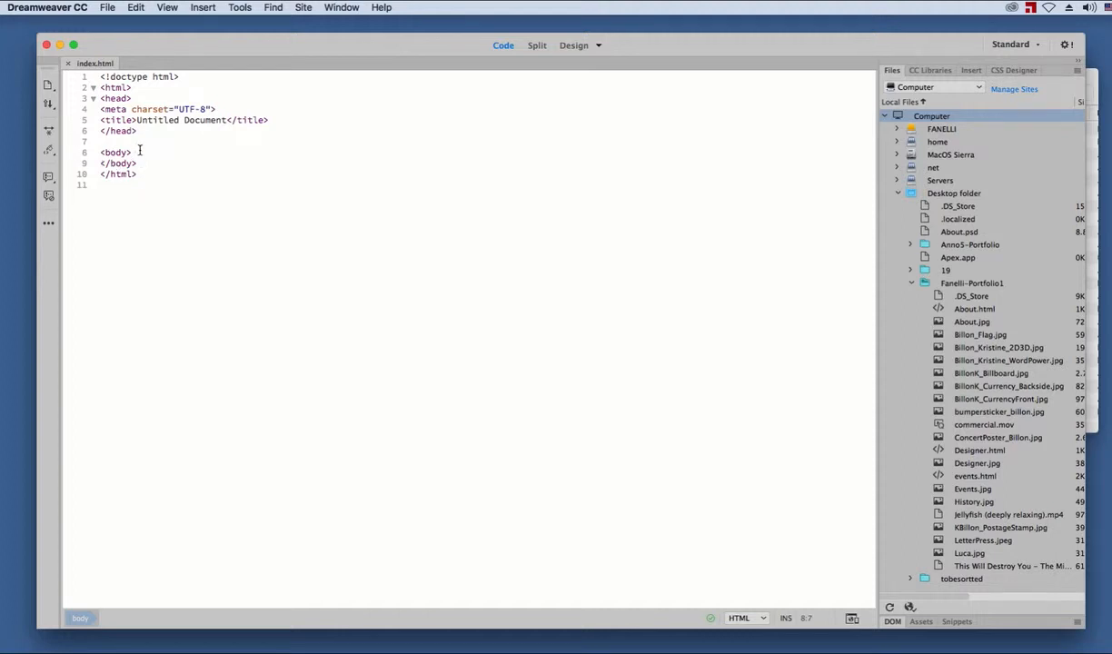
type("<")
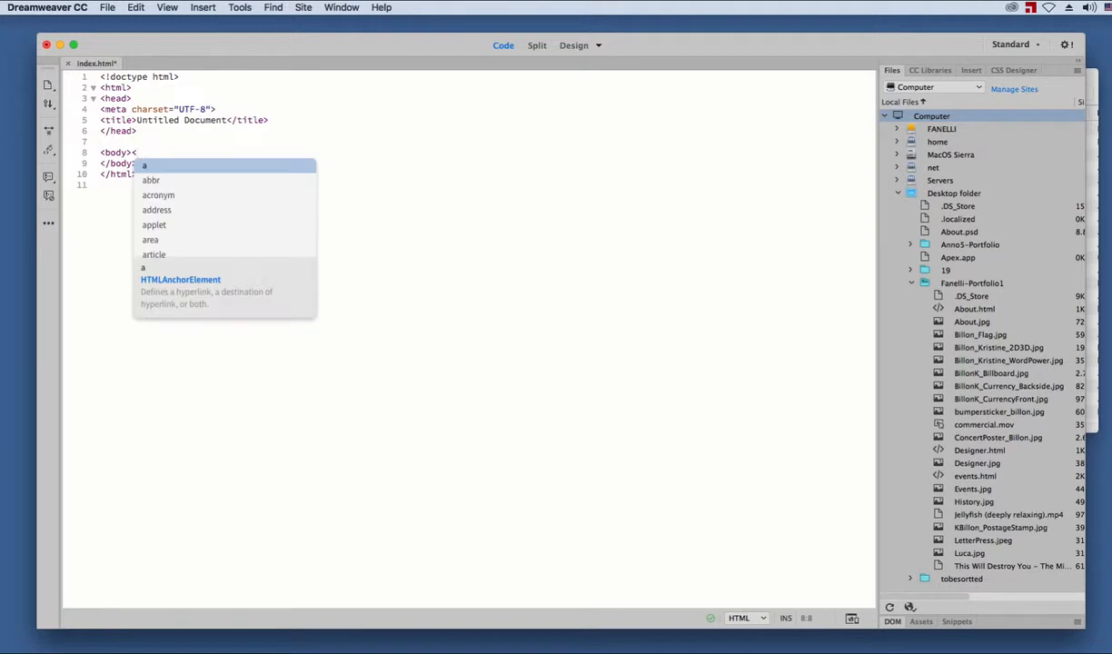
type("center>")
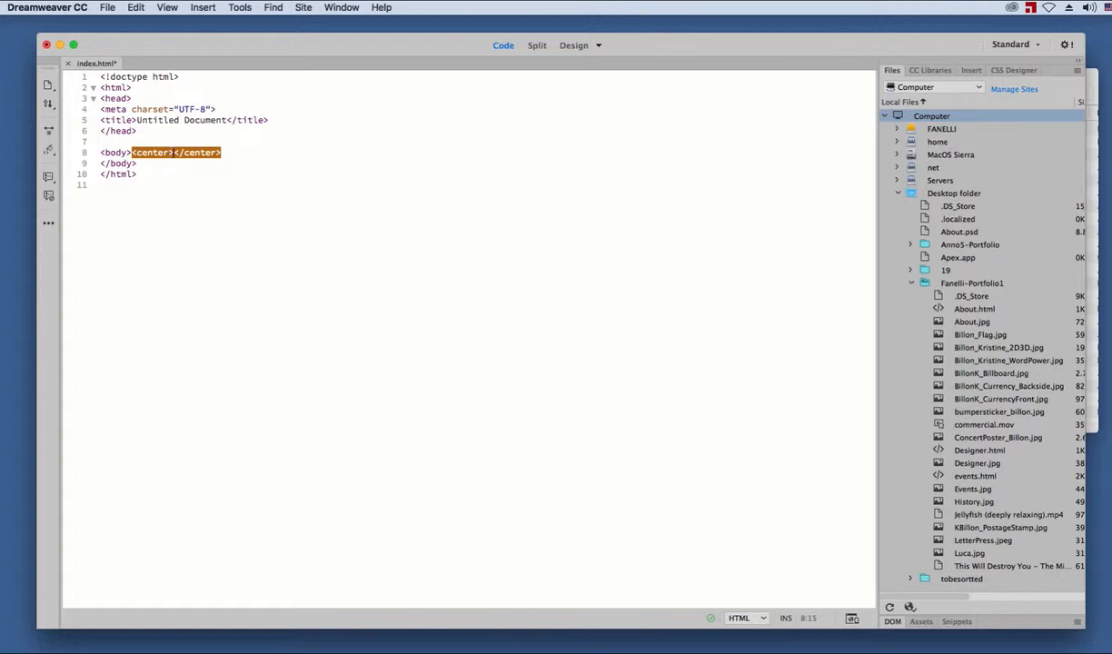
type("XXX")
left_click(575, 47)
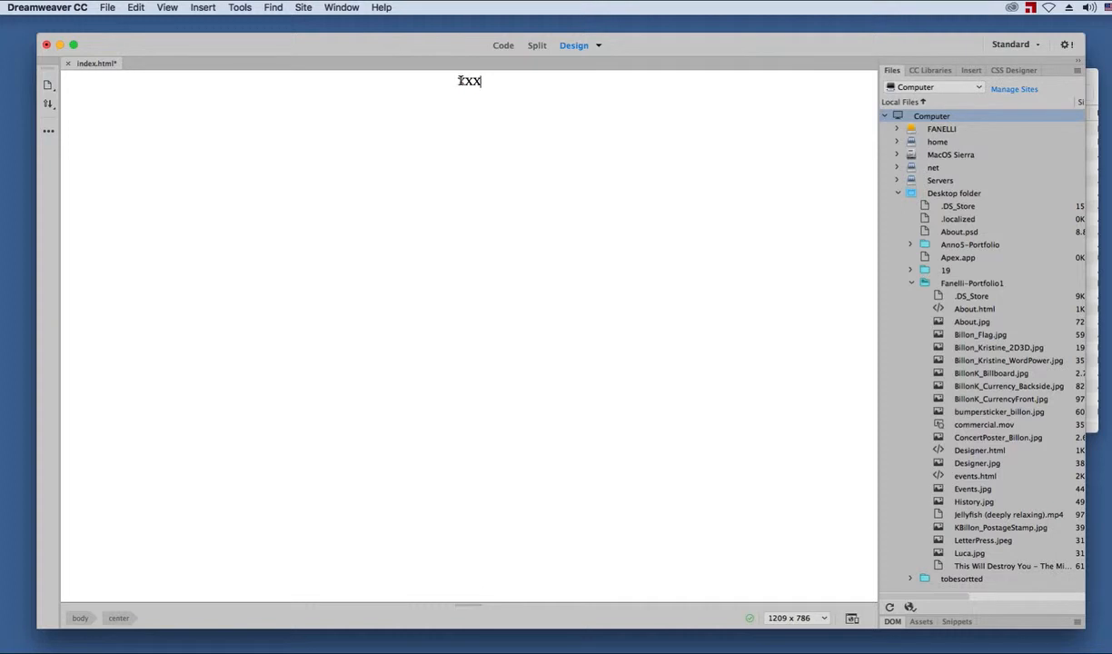
- Replace the centred placeholder text with the image Luca.jpg from the Fanelli-Portfolio1 folder and save the page
left_click_drag(460, 81, 479, 82)
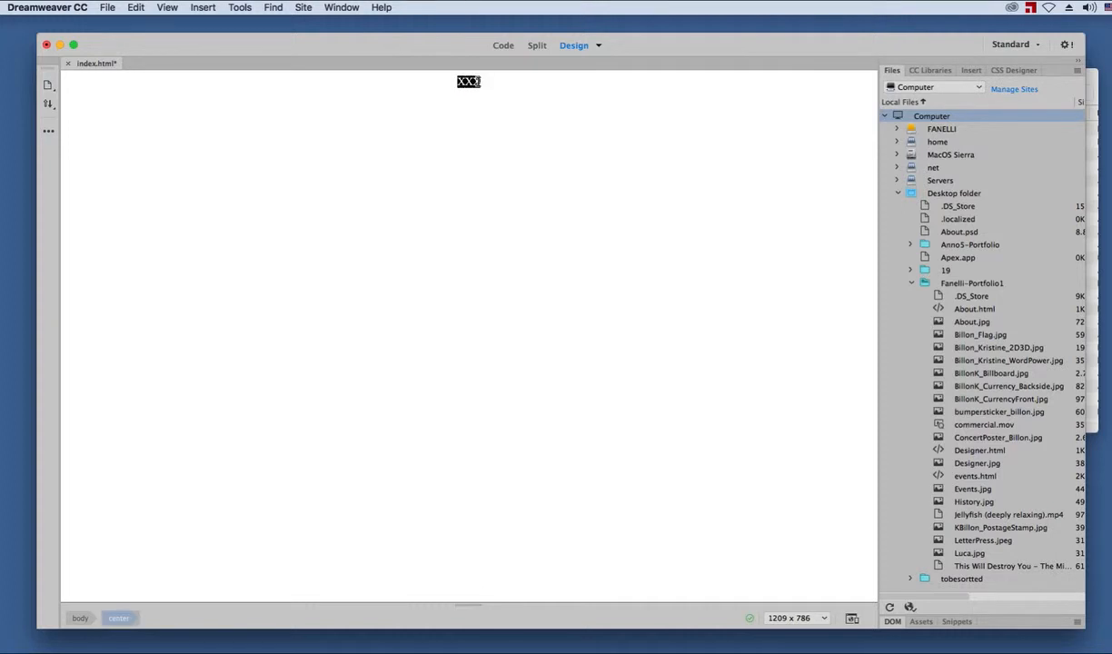
key("BackSpace")
left_click(203, 7)
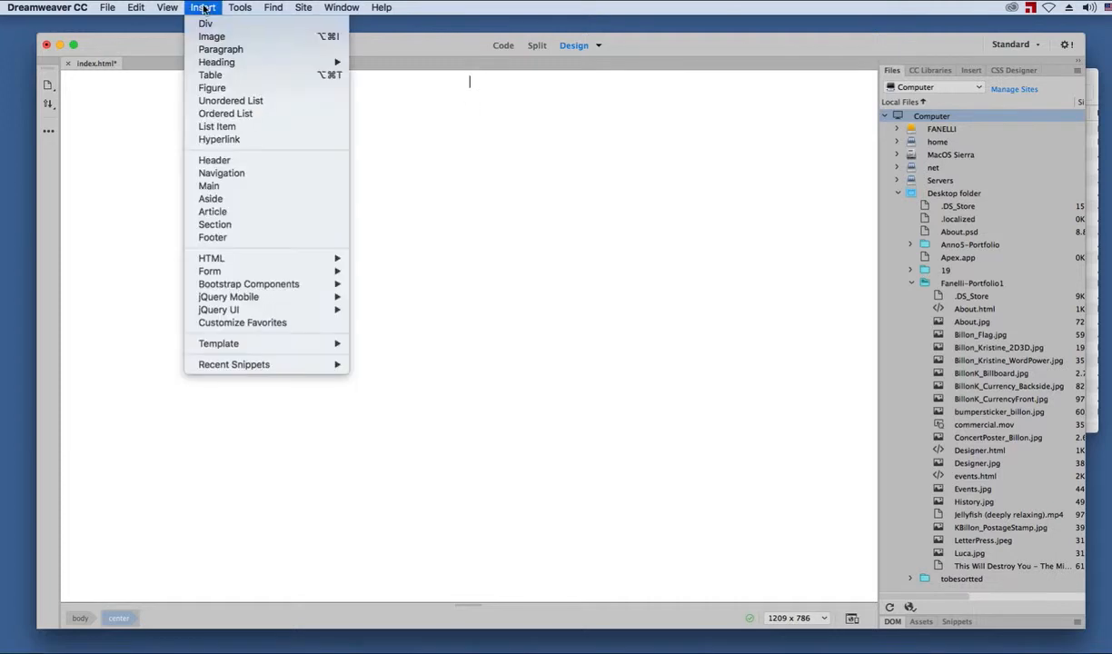
left_click(213, 38)
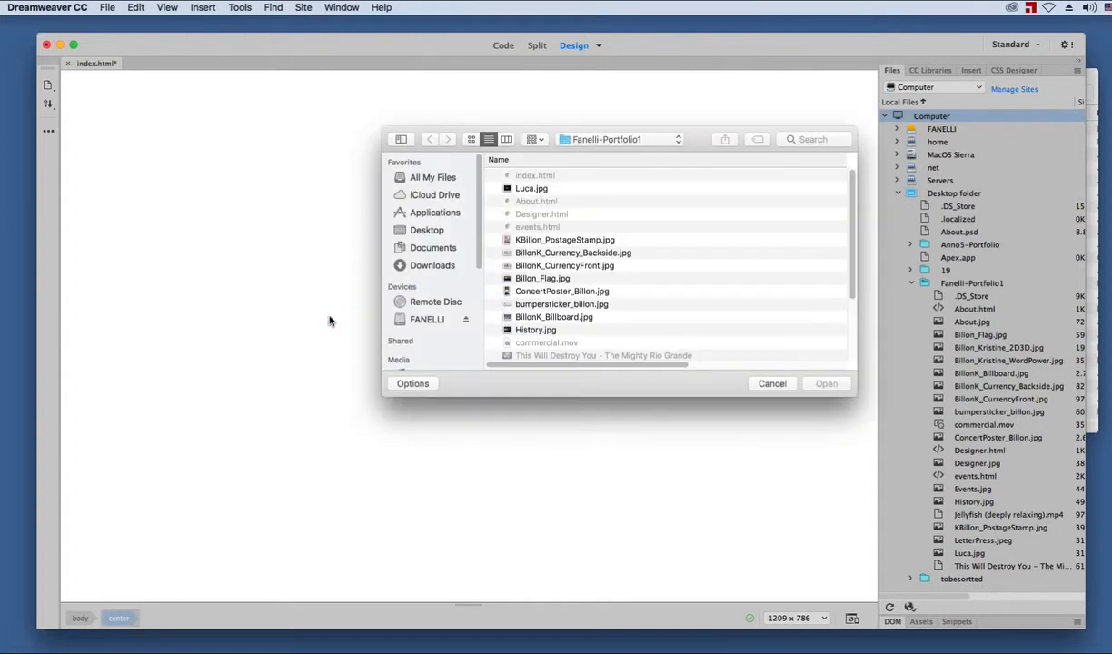
scroll(569, 309, "down", 4)
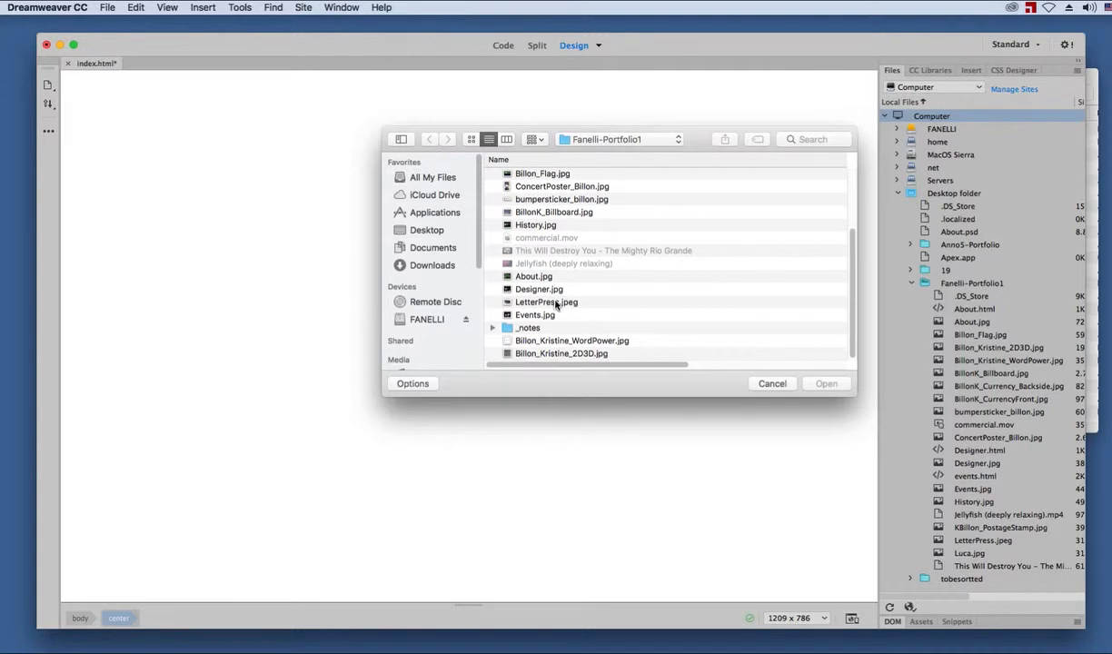
scroll(557, 303, "up", 4)
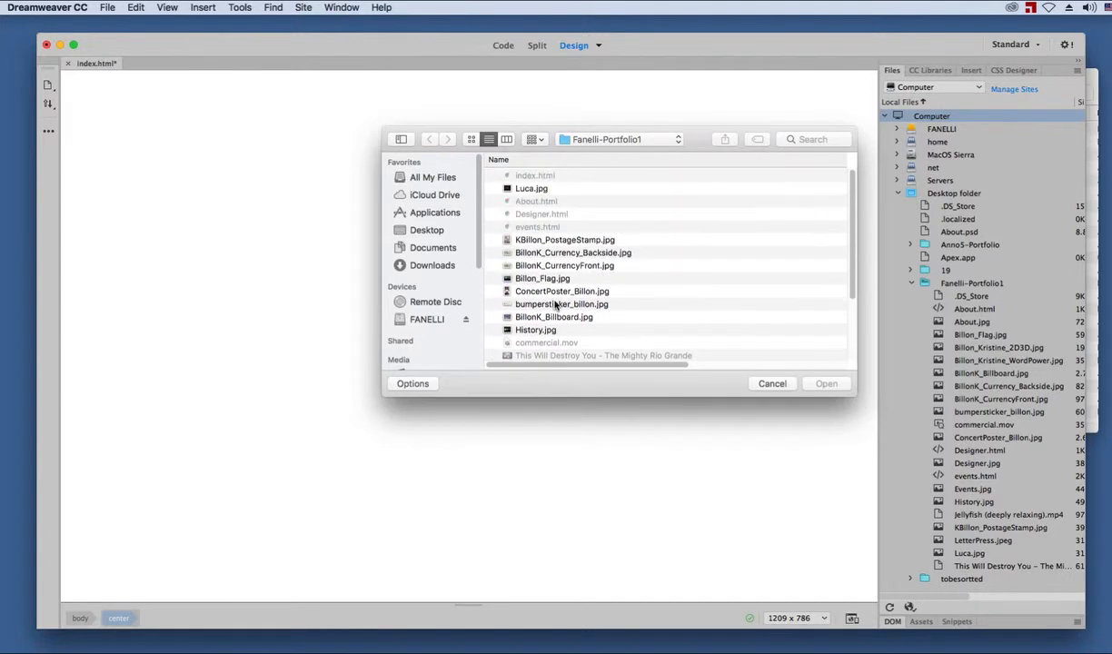
left_click(525, 190)
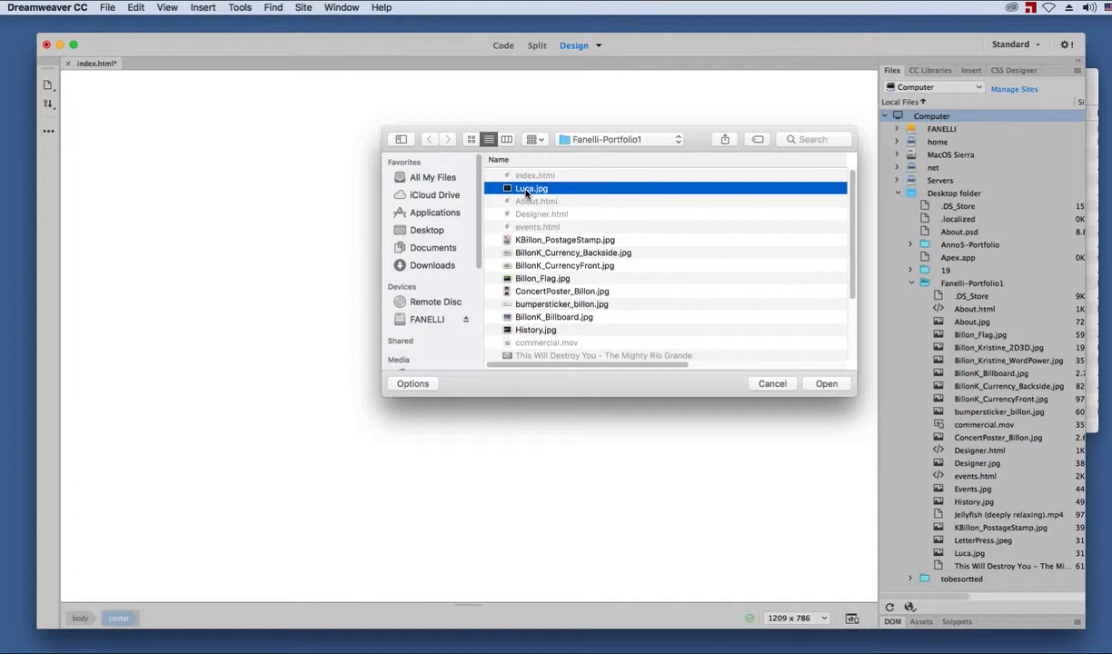
left_click(825, 384)
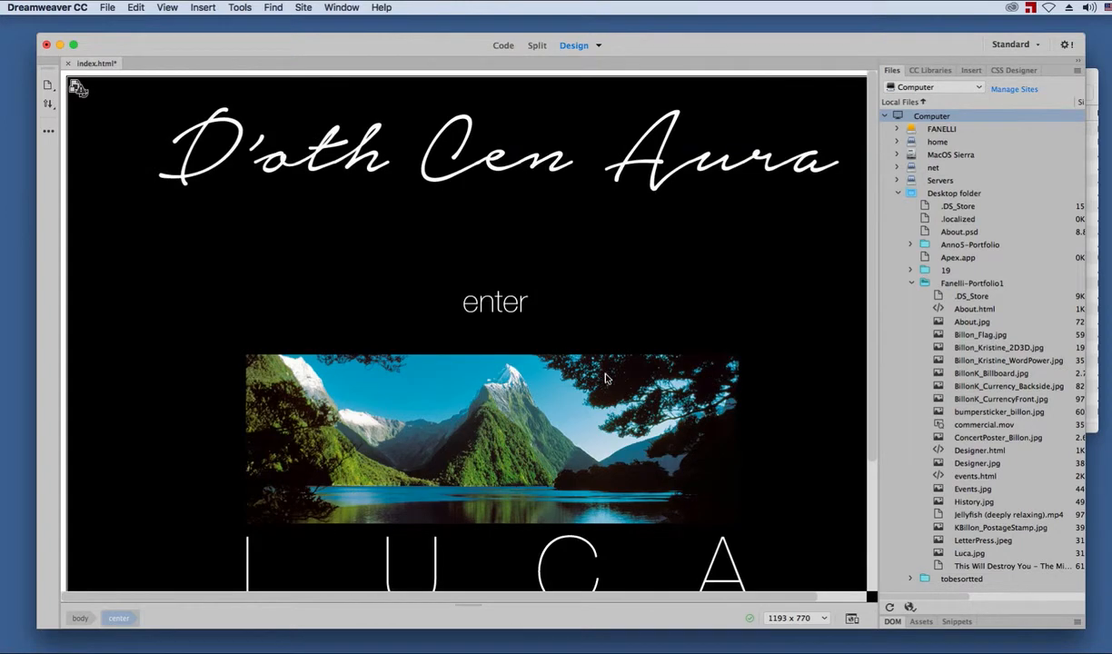
left_click(107, 8)
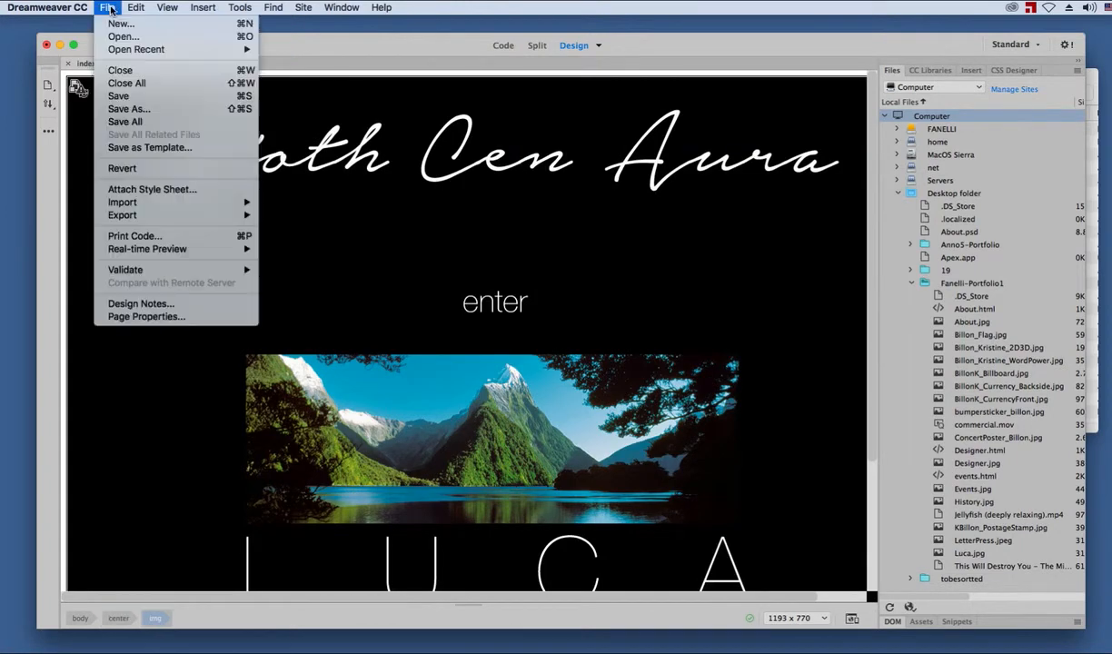
left_click(124, 97)
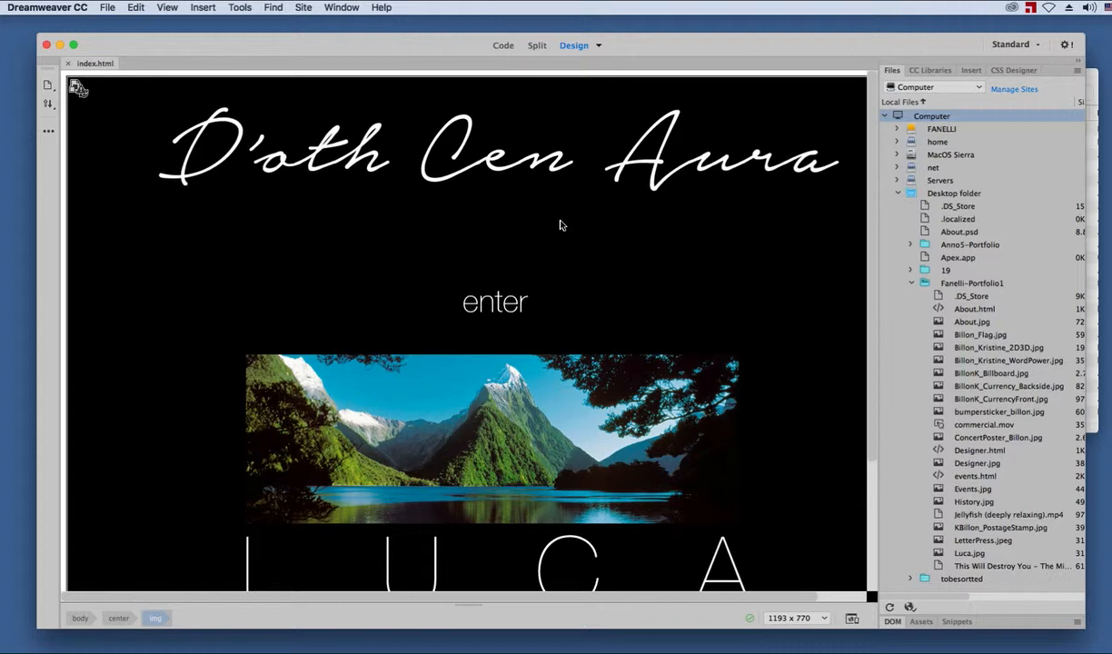
- Delete the Luca.jpg image from the page and insert History.jpg in its place
key("Delete")
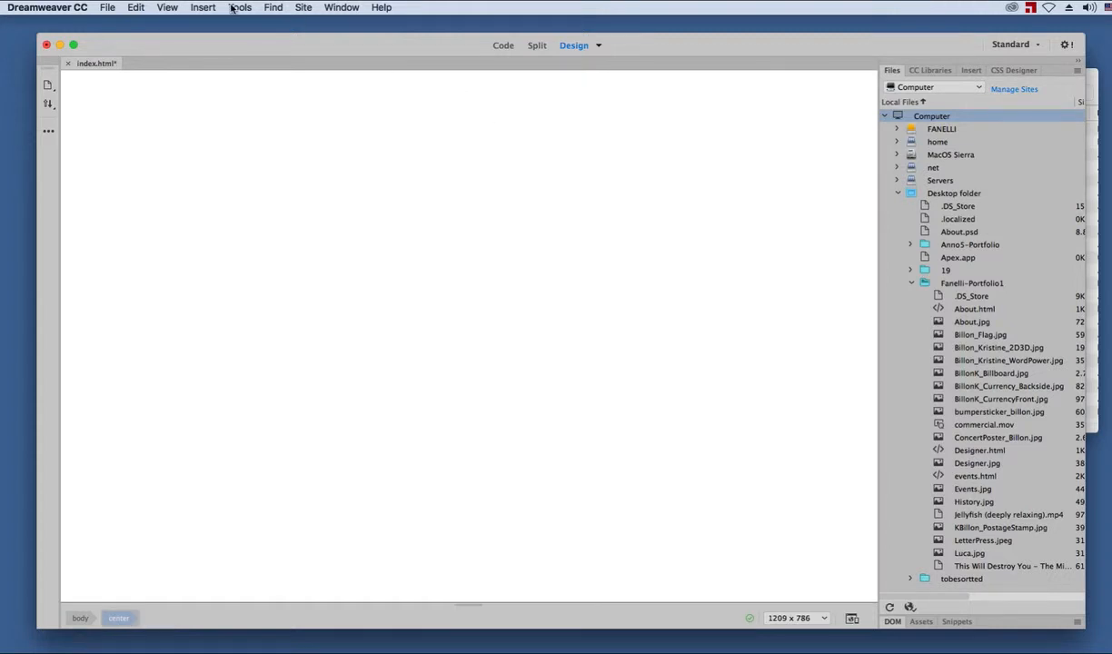
left_click(201, 7)
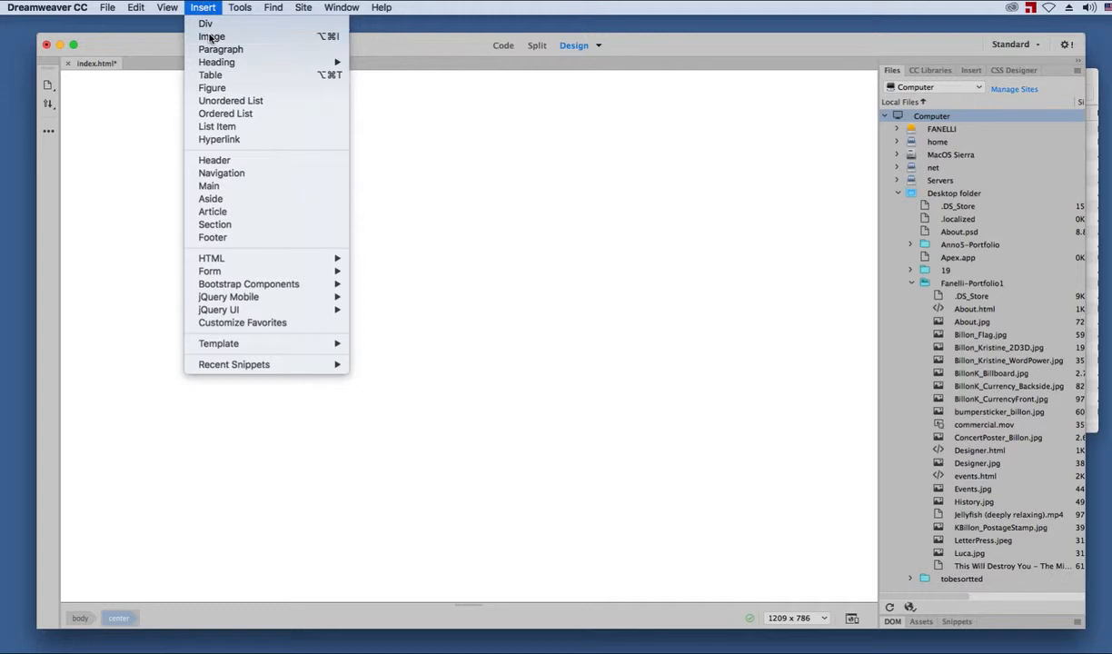
left_click(211, 35)
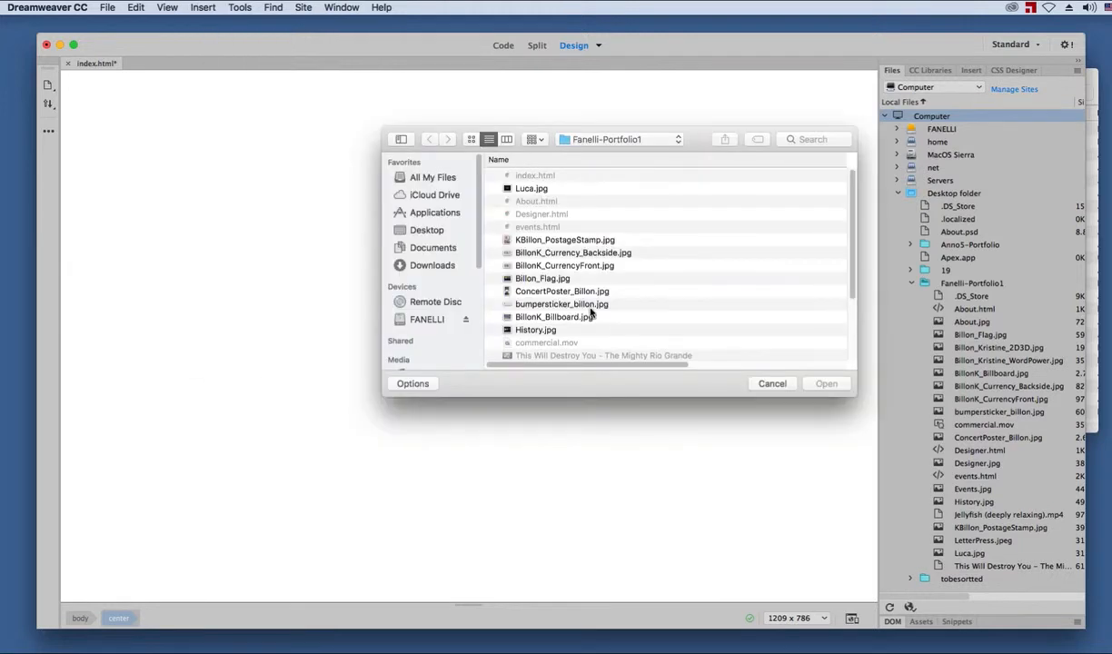
left_click(533, 331)
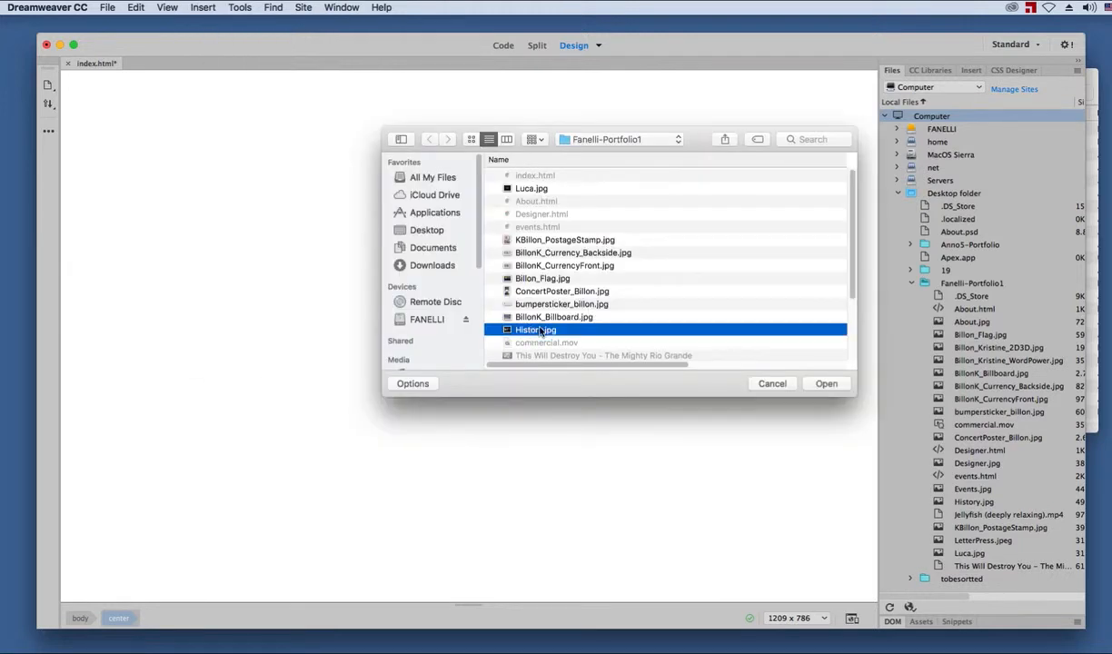
left_click(825, 383)
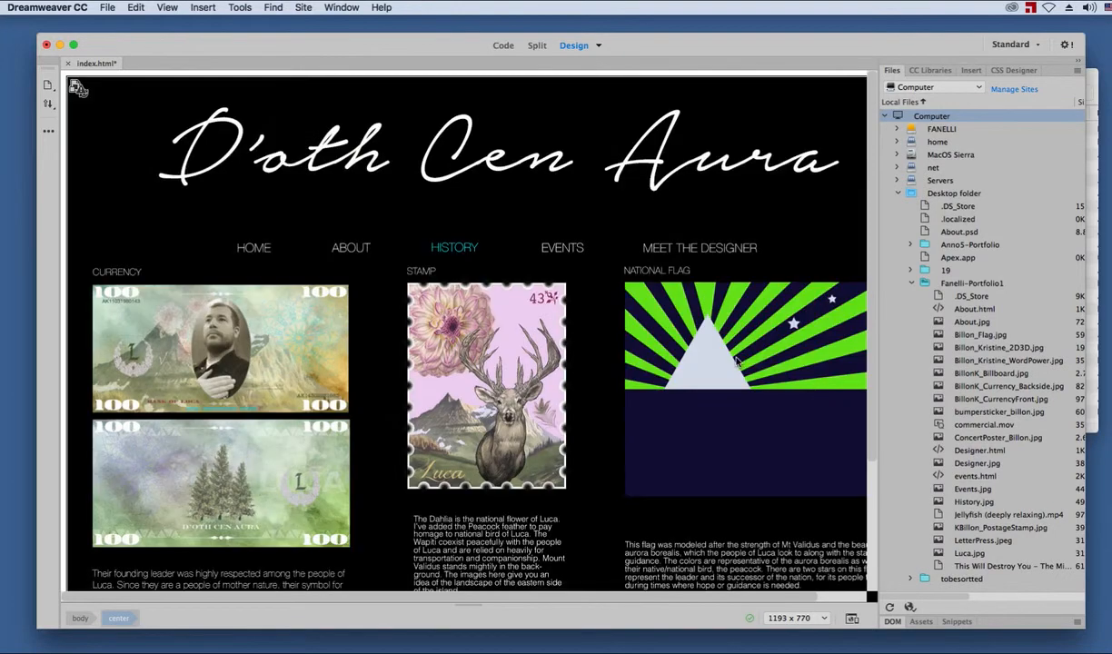
- Save a copy of the current page as history.html in the Fanelli-Portfolio1 folder
left_click(107, 8)
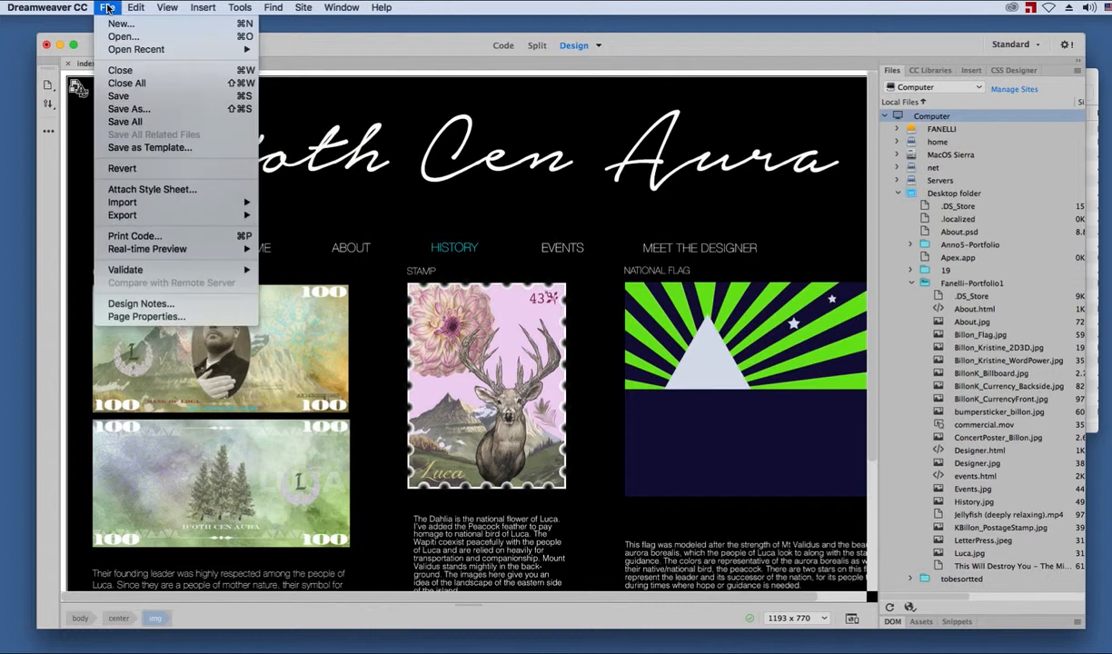
left_click(127, 109)
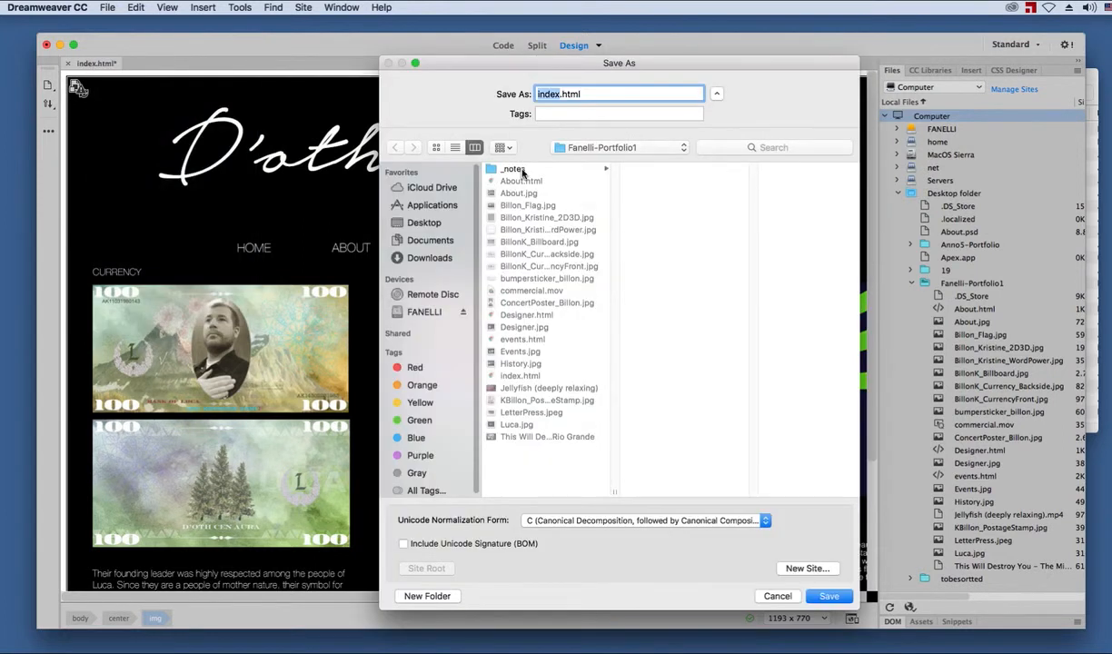
type("history")
left_click(823, 596)
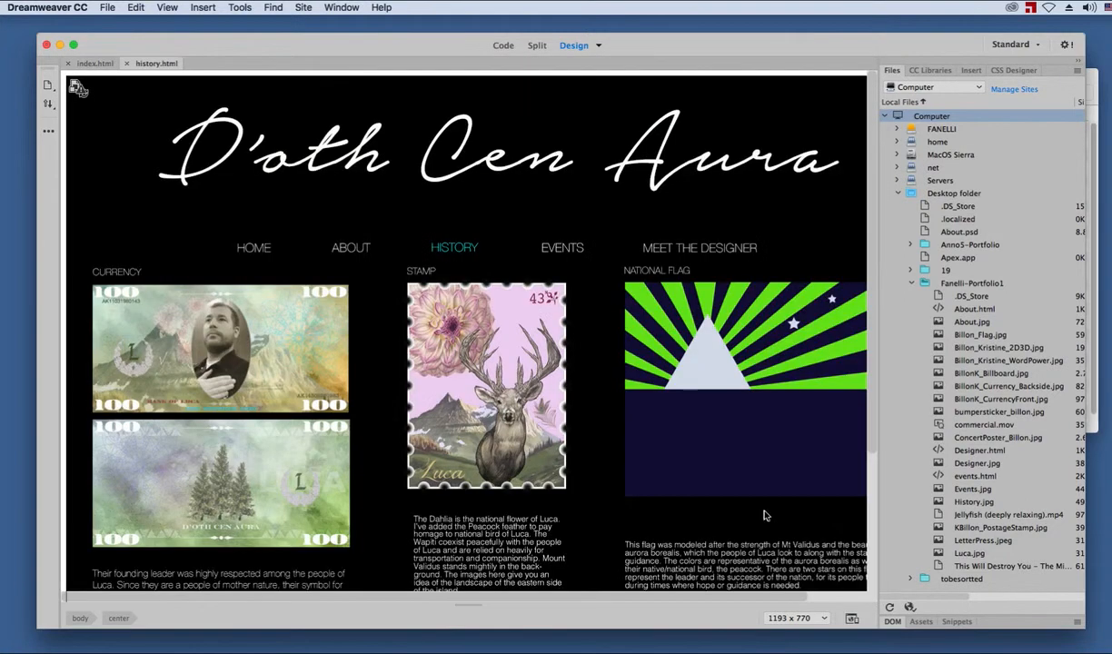
- Open About.html, Designer.html and events.html from the Fanelli-Portfolio1 folder, then return to history.html
left_click(939, 309)
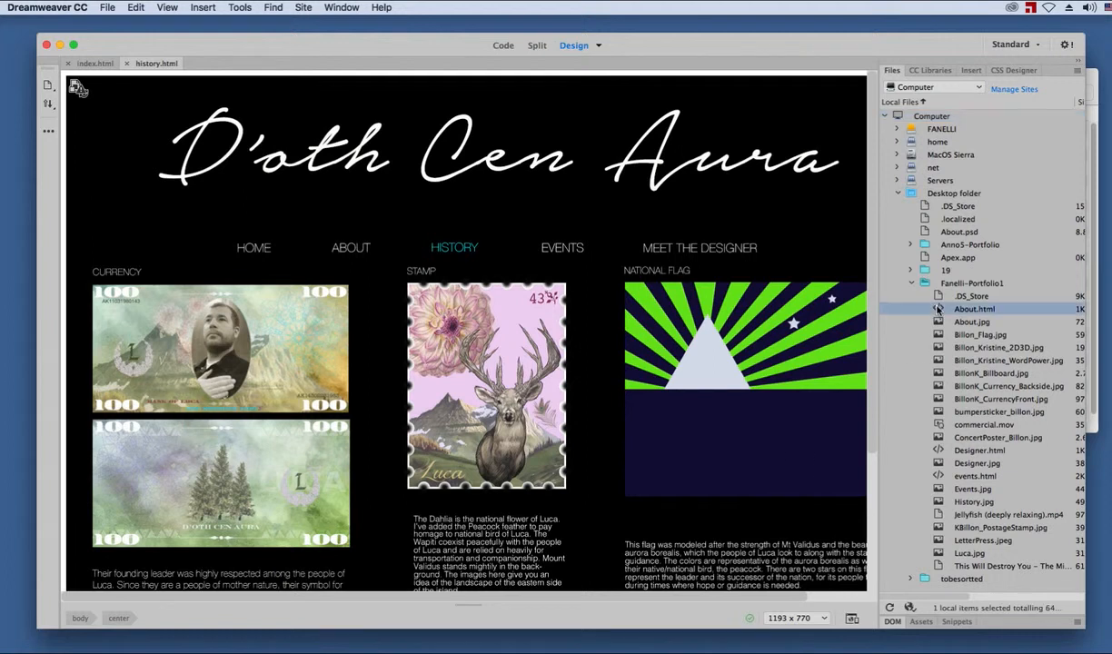
double_click(938, 309)
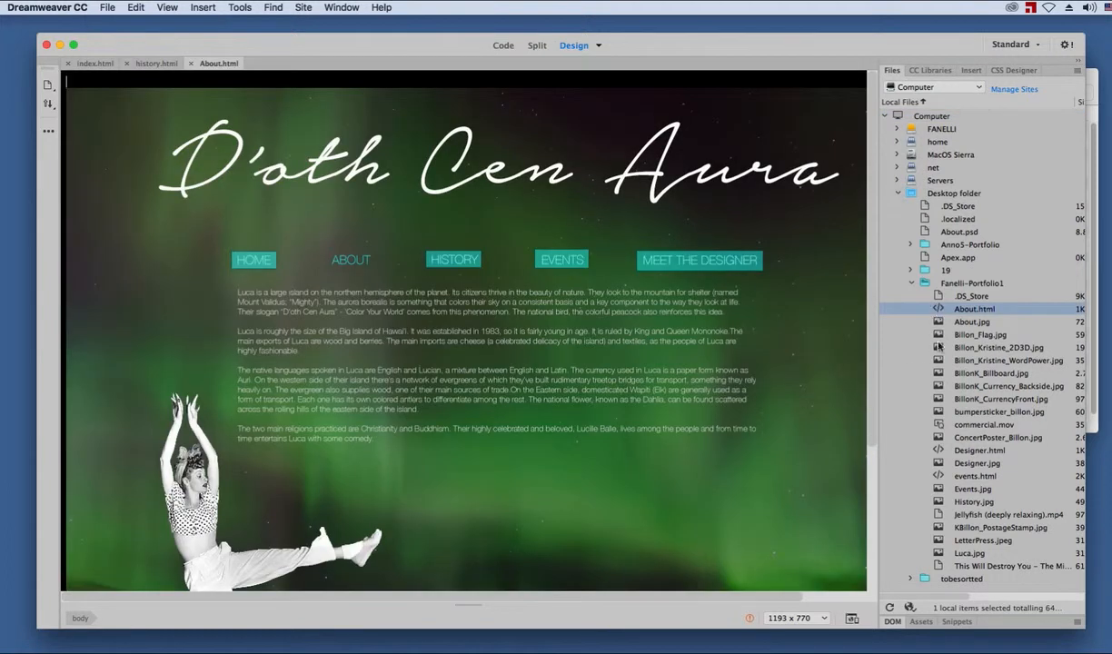
left_click(943, 451)
double_click(943, 451)
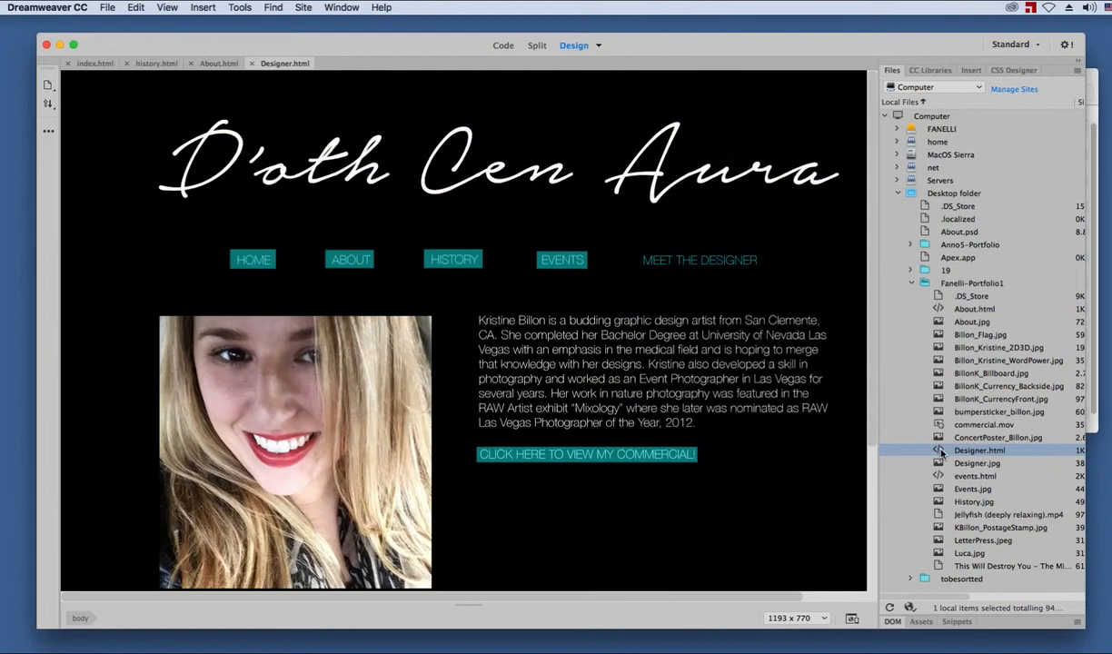
left_click(938, 476)
double_click(938, 476)
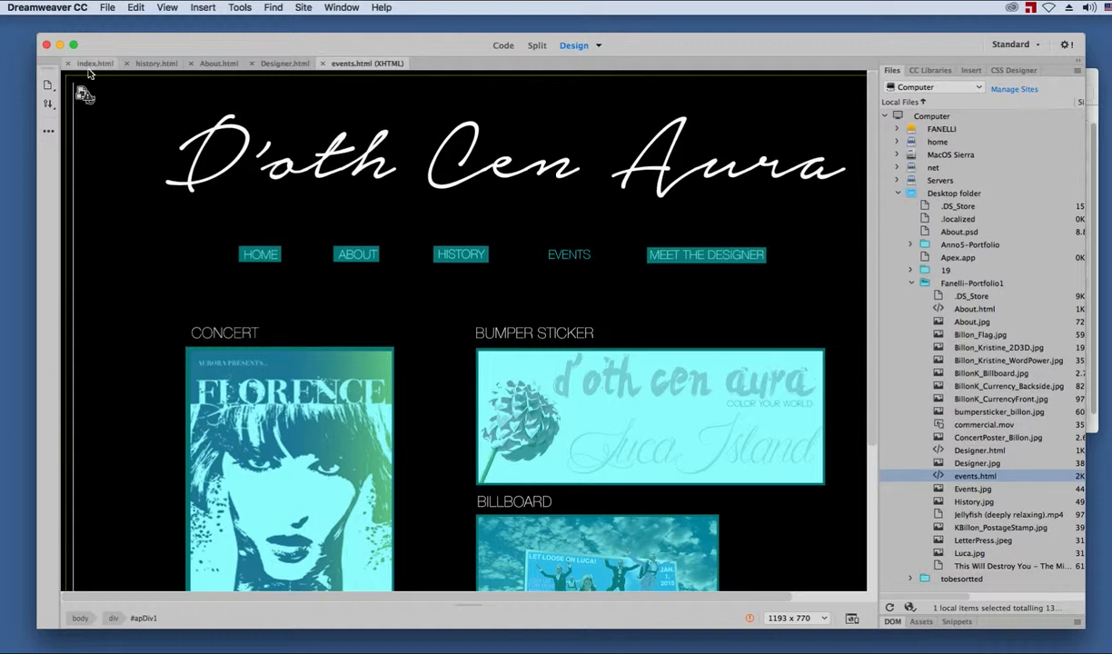
left_click(89, 63)
left_click(146, 64)
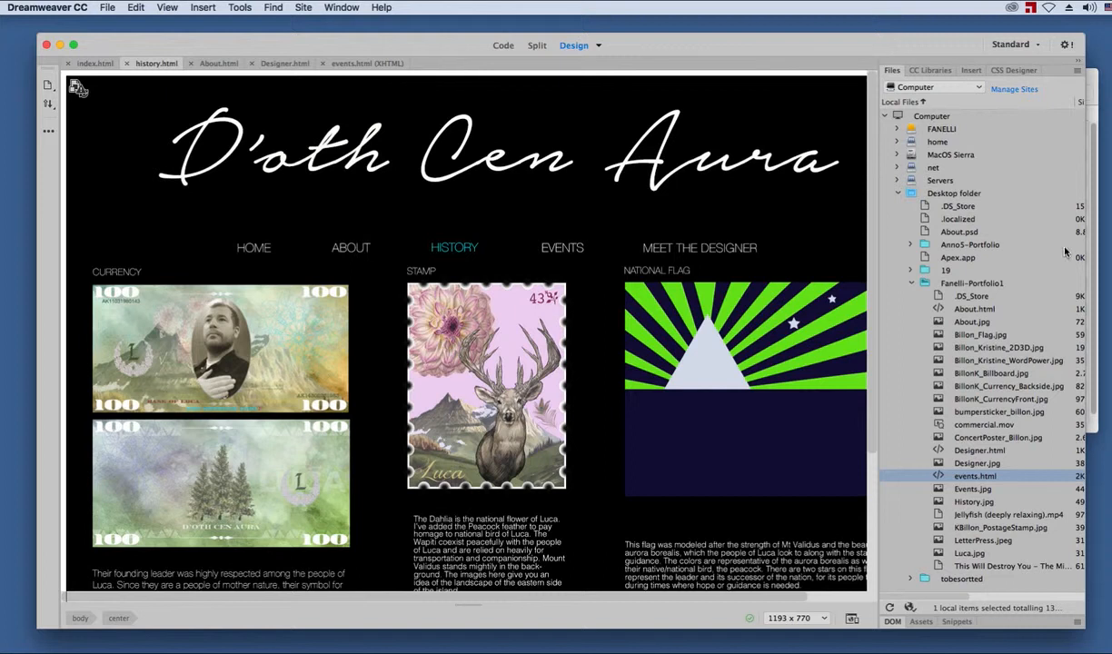
- Refresh the local file list and reposition the program window on the screen
left_click(1078, 71)
left_click(1078, 73)
left_click_drag(906, 42, 836, 38)
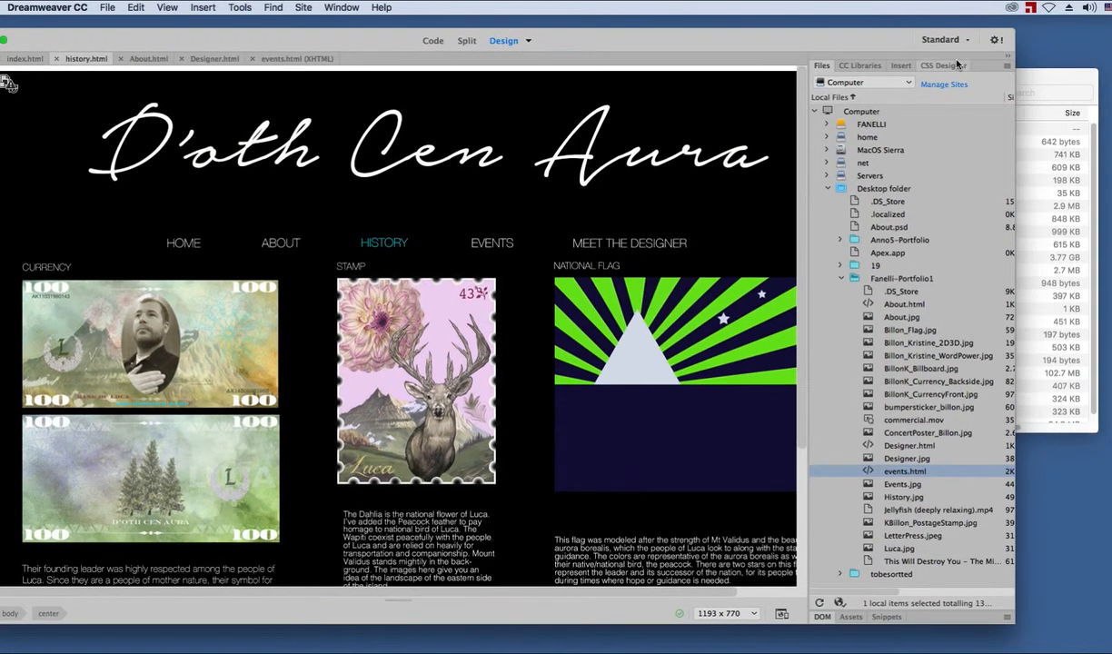
left_click(1007, 67)
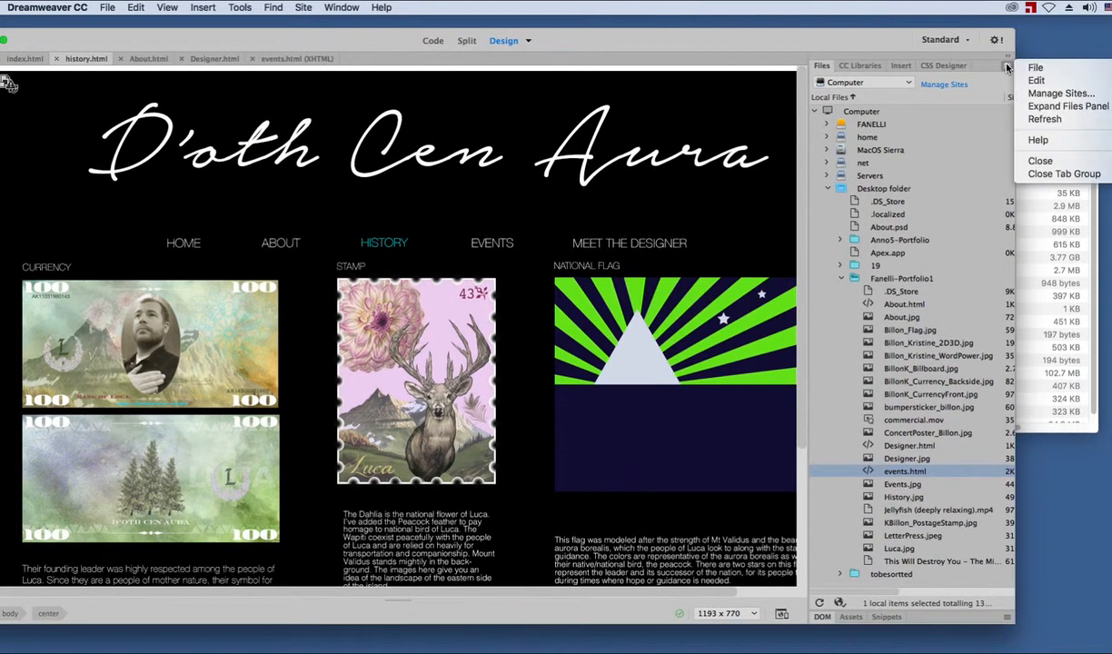
left_click(1035, 119)
left_click_drag(645, 53, 734, 48)
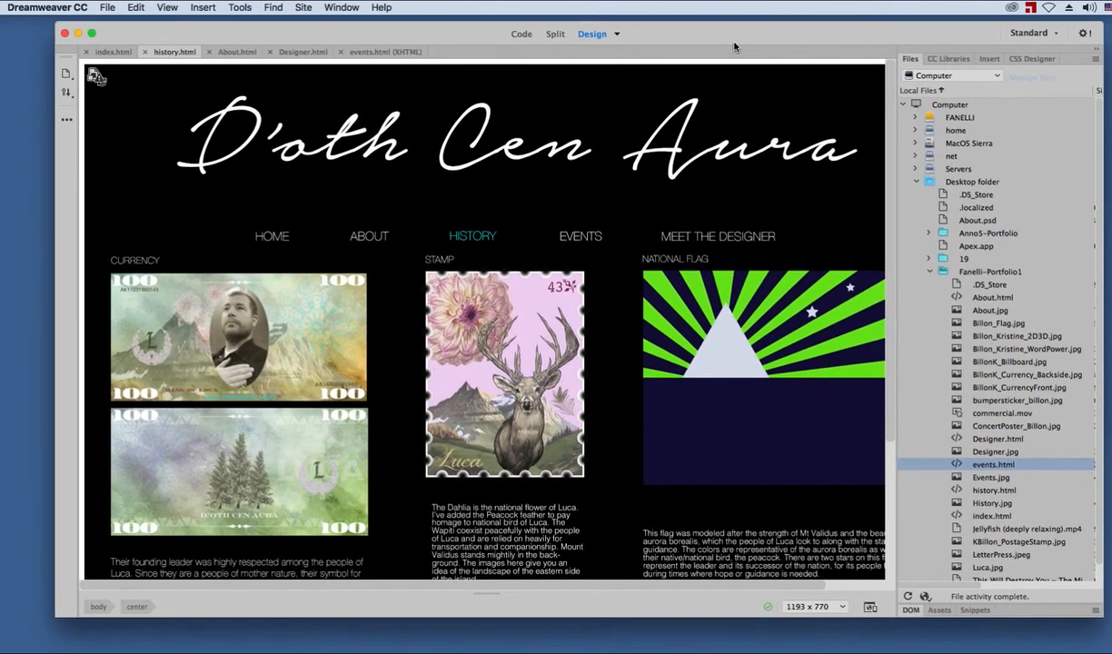
- Switch to index.html and show the Properties inspector, placed above the page's enter text
left_click(114, 53)
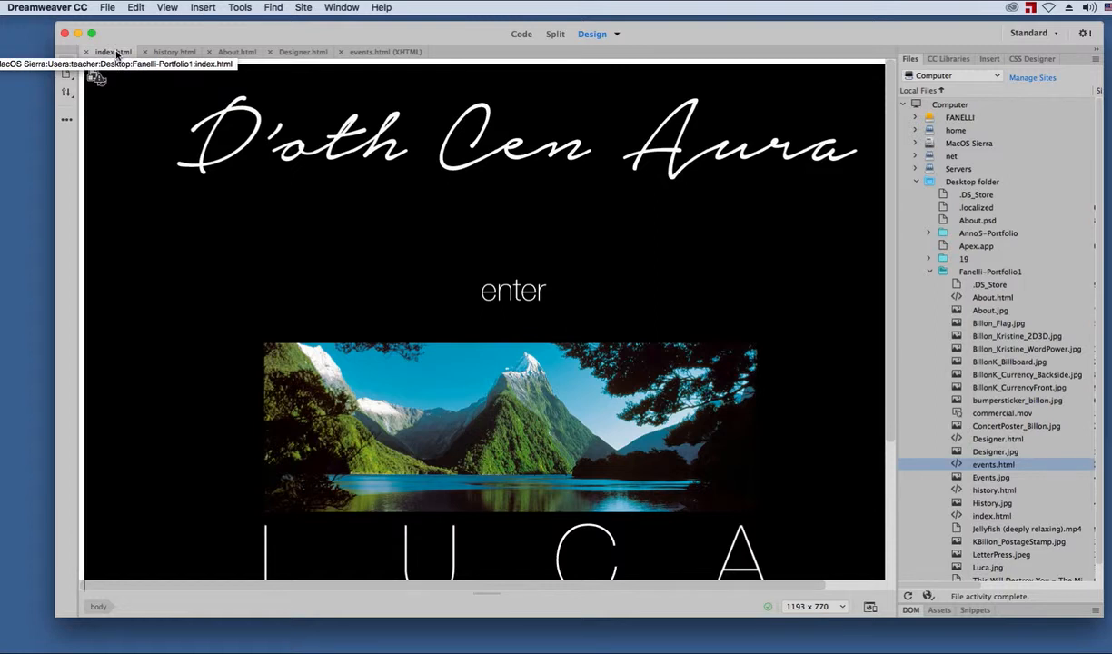
left_click(117, 54)
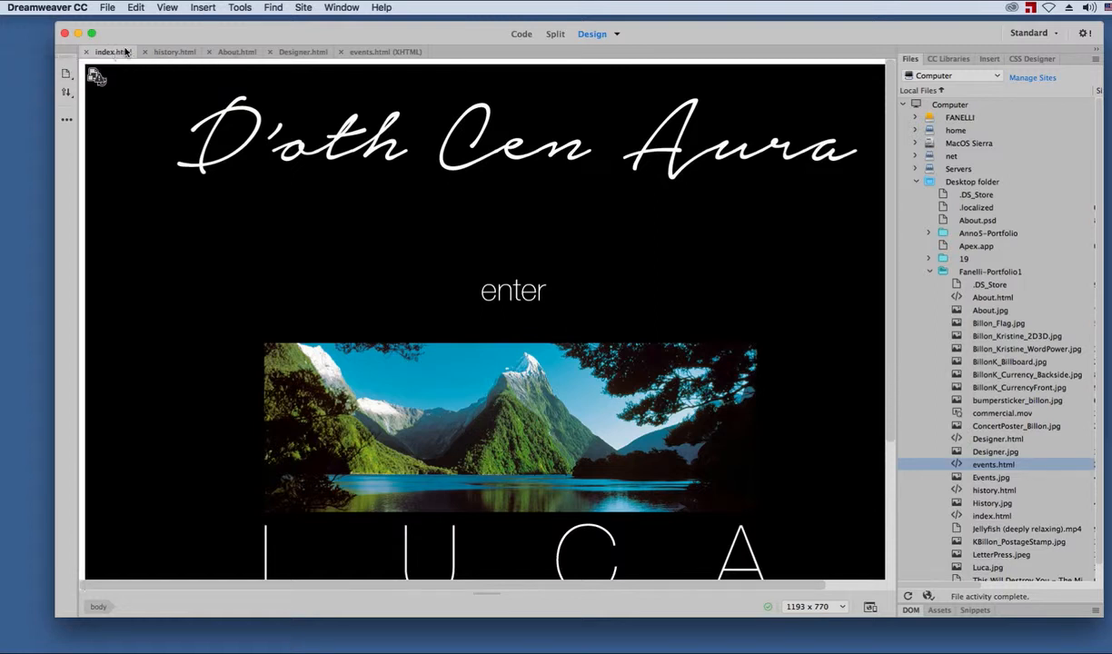
left_click(340, 8)
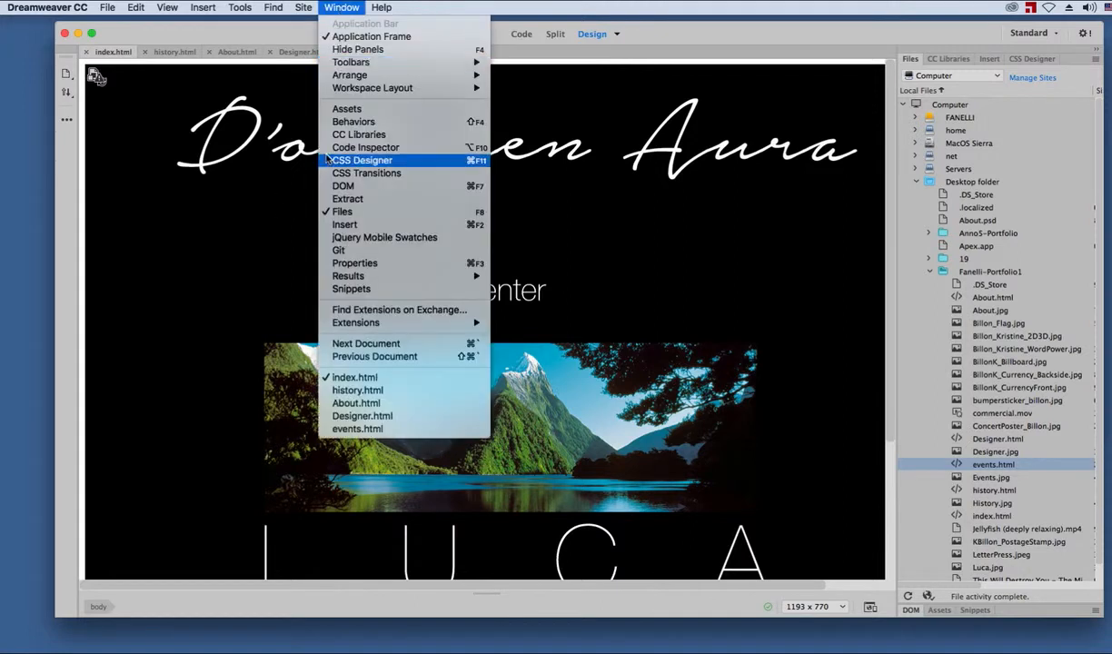
left_click(355, 262)
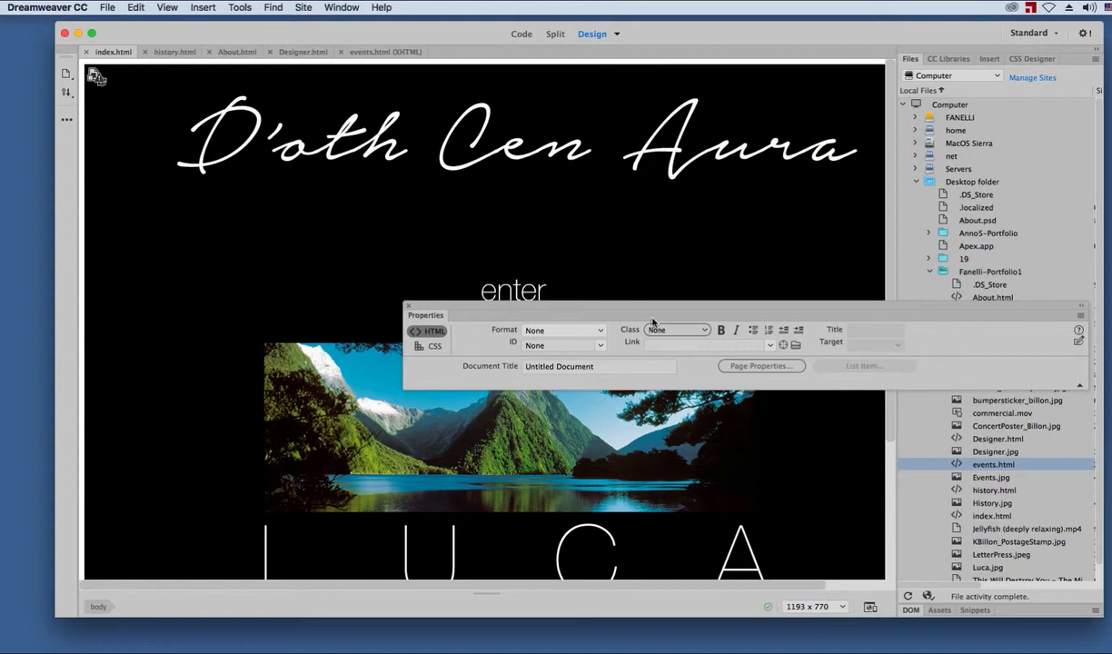
left_click_drag(616, 309, 368, 185)
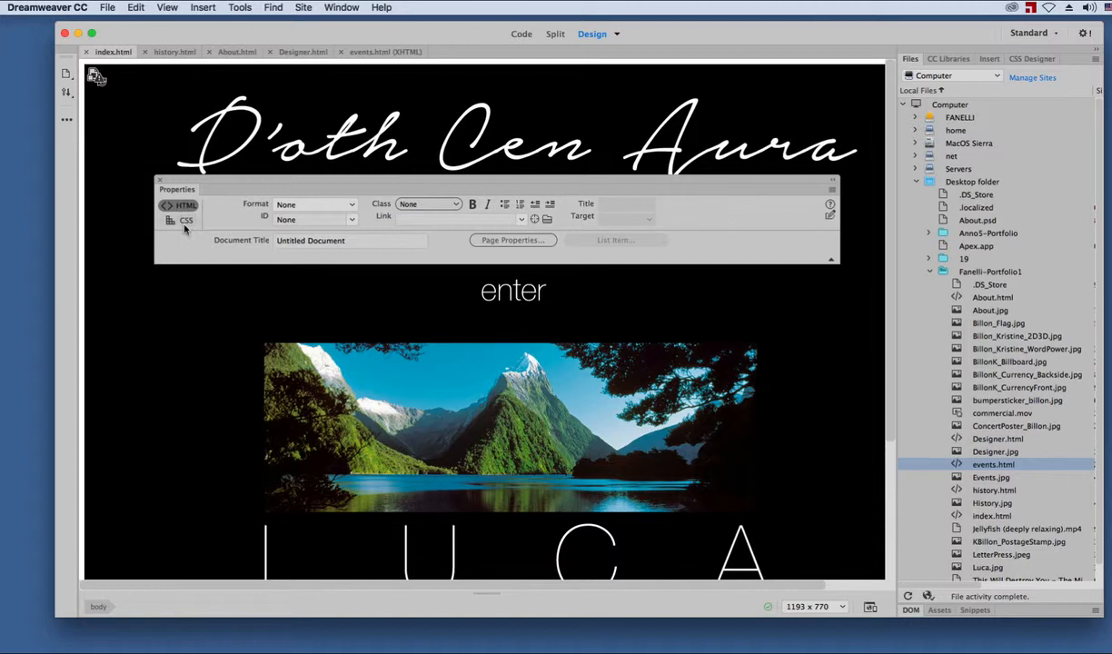
- Draw a rectangular hotspot over the word enter on the Luca.jpg image and link it to history.html
left_click(215, 416)
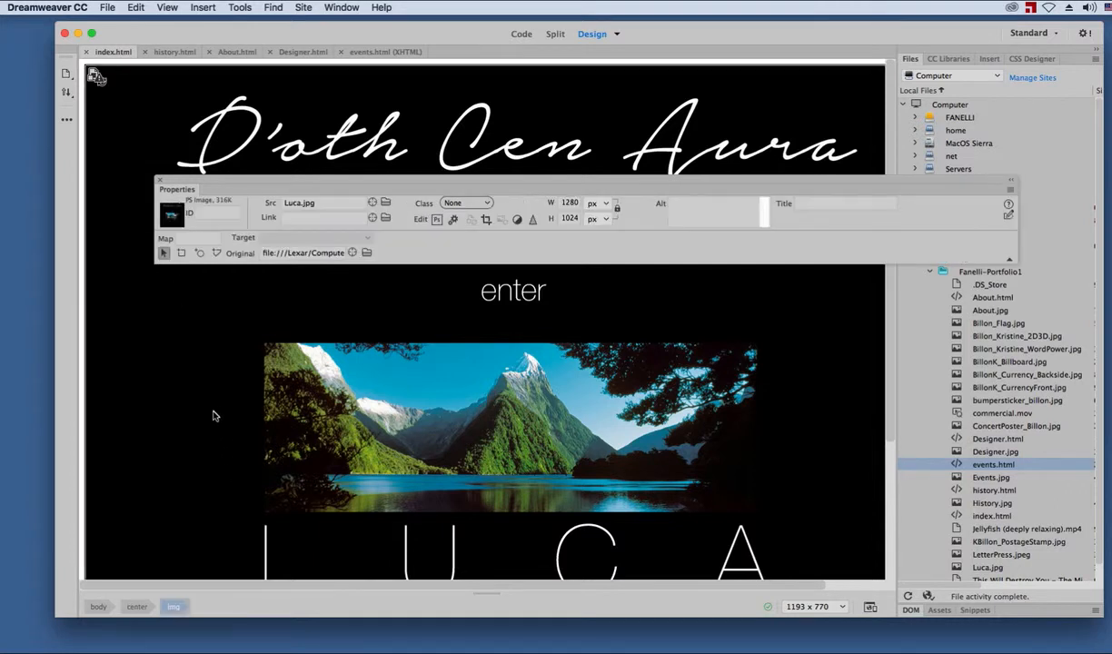
left_click(182, 253)
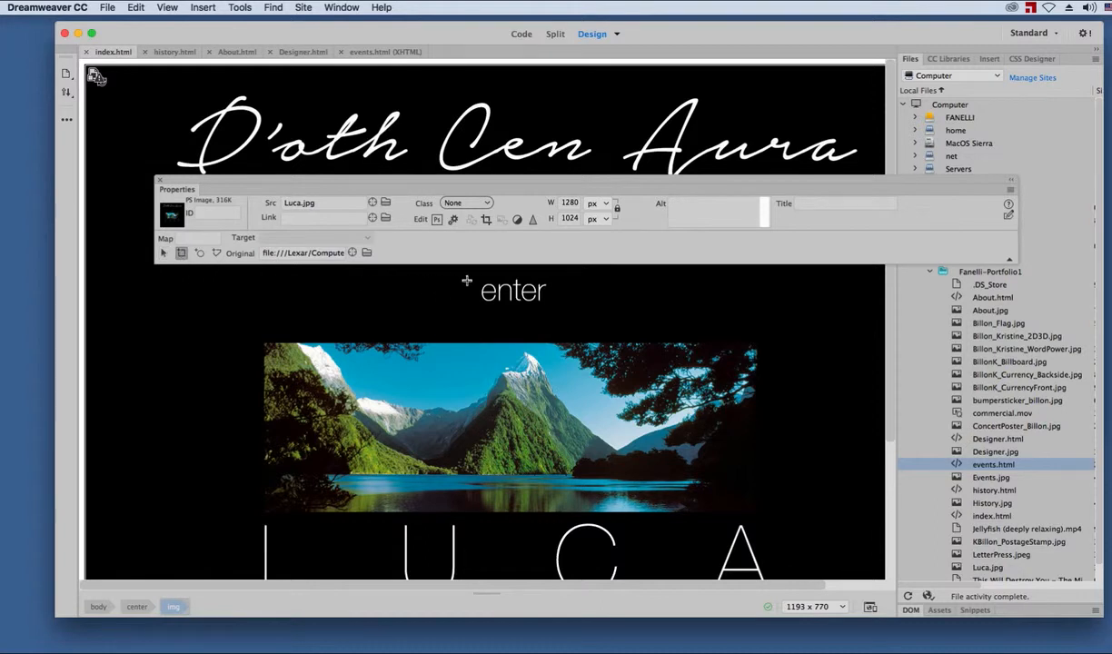
left_click_drag(472, 278, 556, 309)
left_click_drag(586, 185, 538, 141)
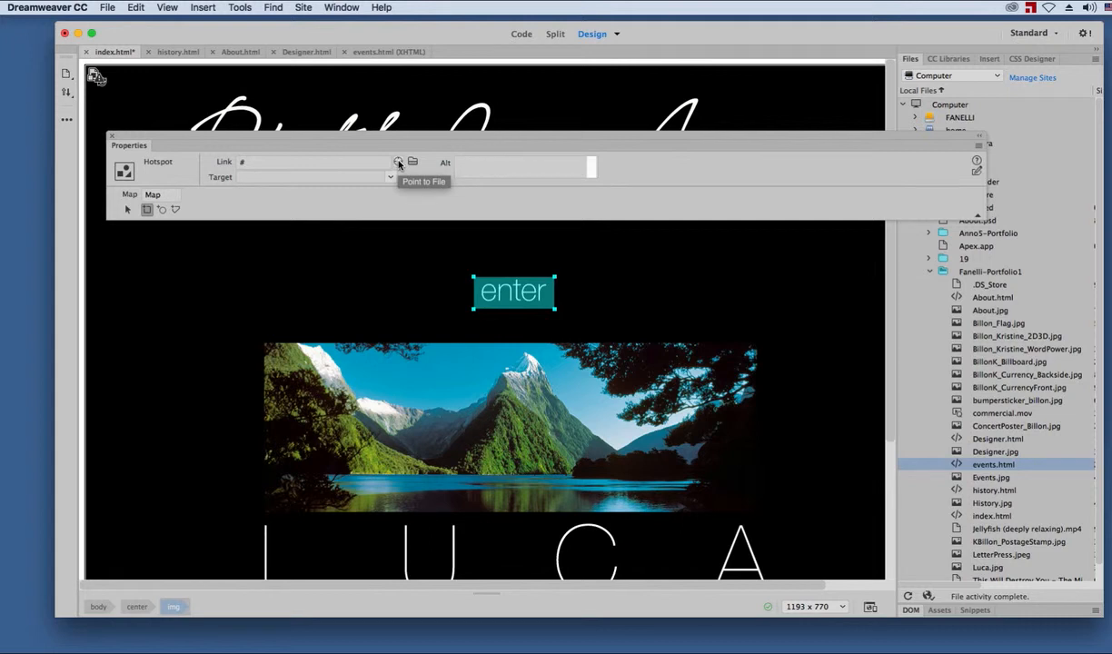
left_click_drag(398, 163, 956, 491)
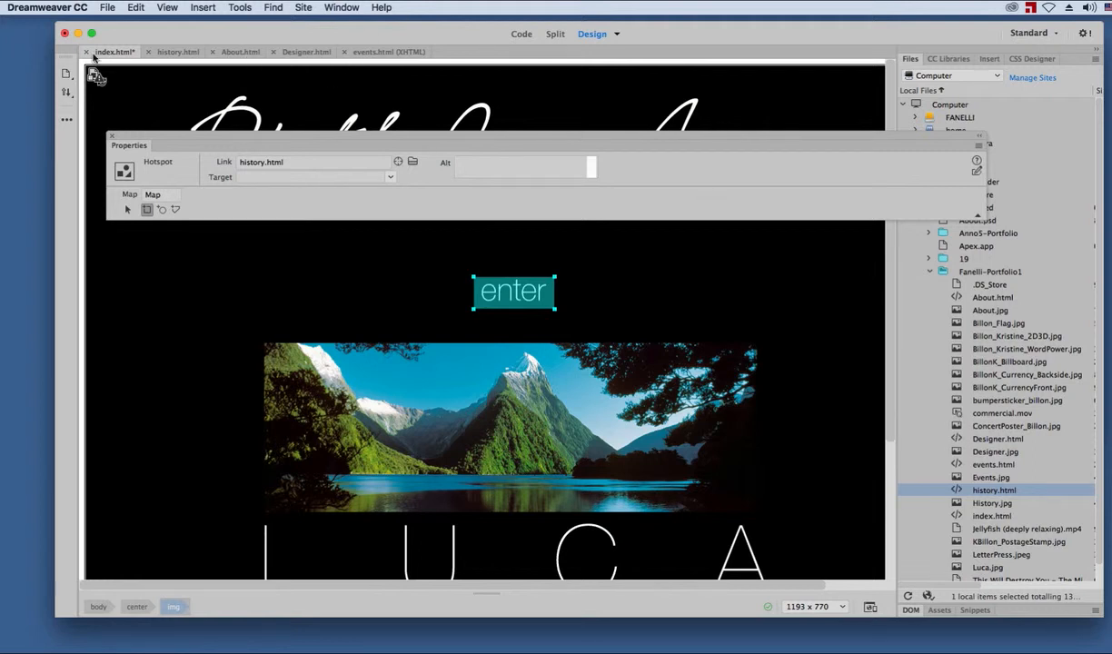
- Close index.html with its changes saved and move the Properties inspector clear of the history page's navigation links
left_click(86, 52)
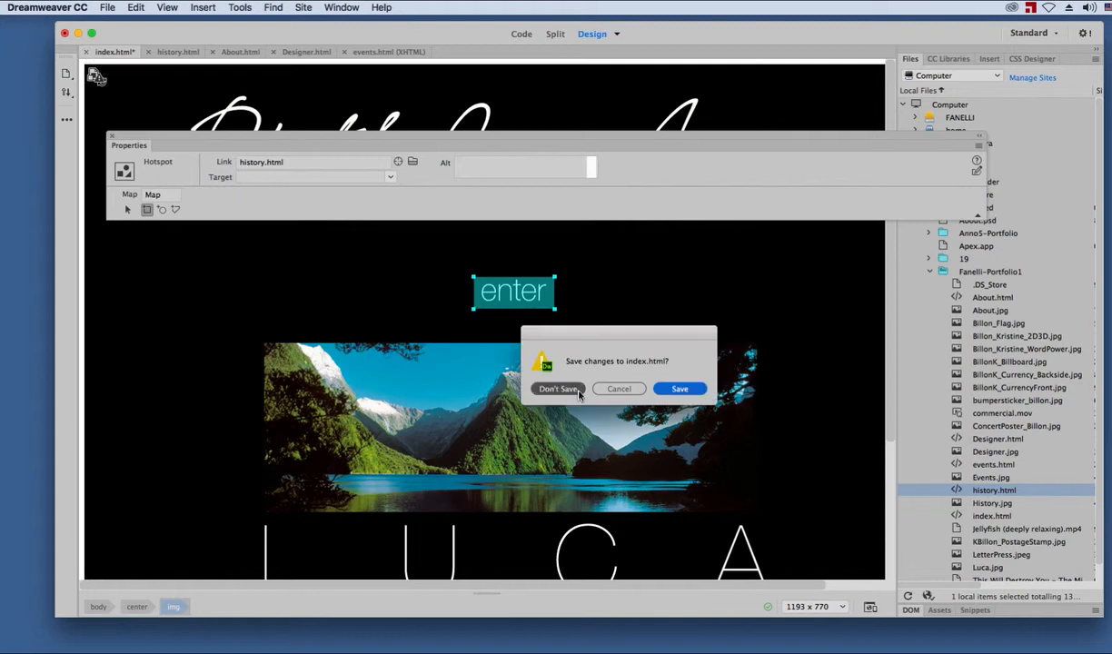
left_click(678, 389)
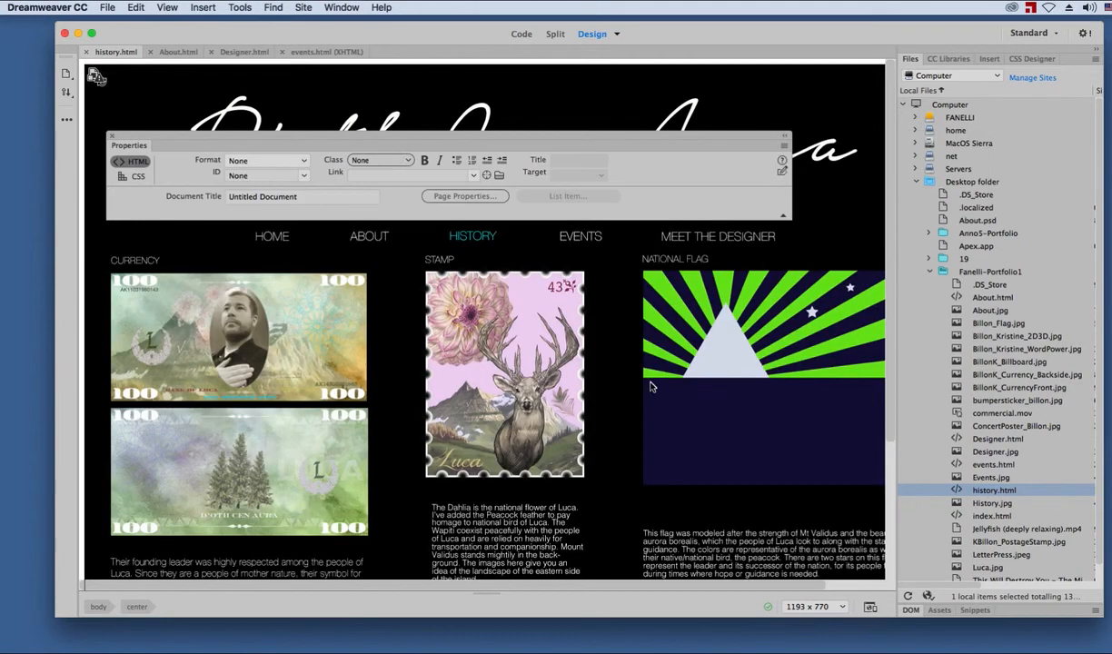
left_click_drag(218, 135, 213, 100)
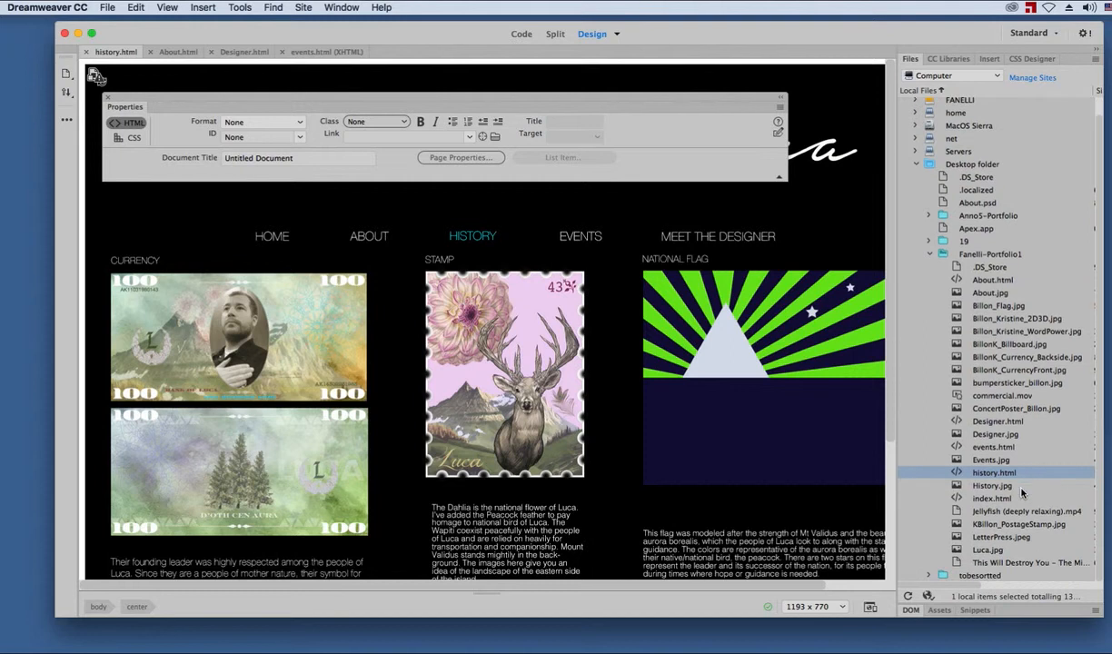
scroll(1022, 491, "down", 1)
scroll(1022, 490, "up", 1)
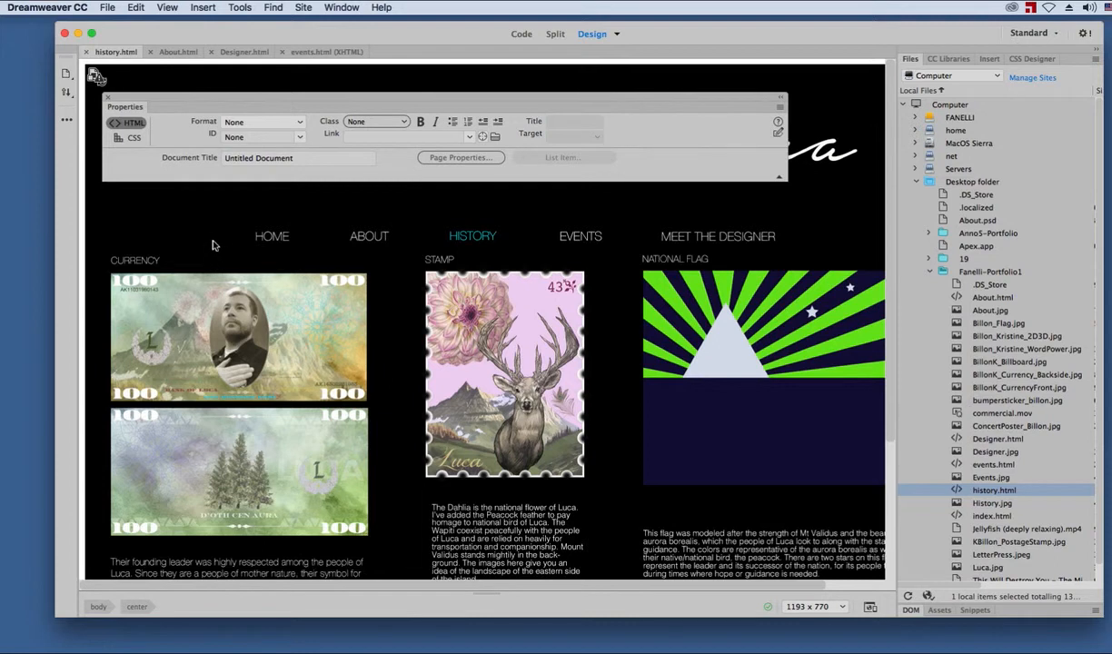
- Draw rectangular hotspots over HOME and ABOUT on the History.jpg image, linking them to index.html and About.html respectively
left_click(167, 205)
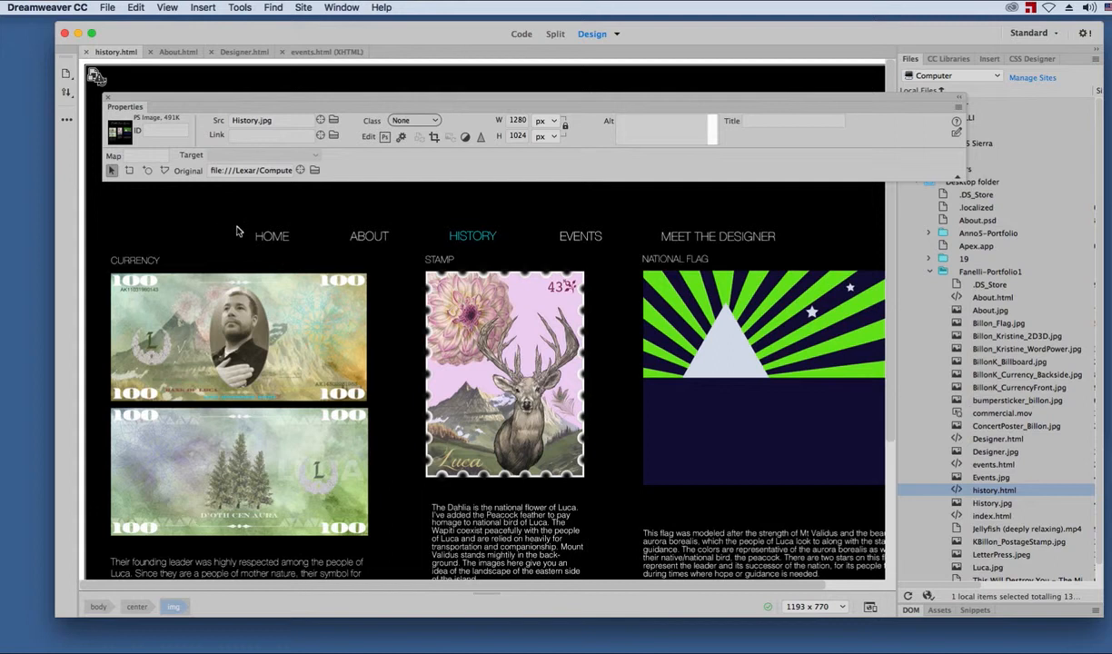
left_click(129, 172)
left_click_drag(251, 227, 295, 246)
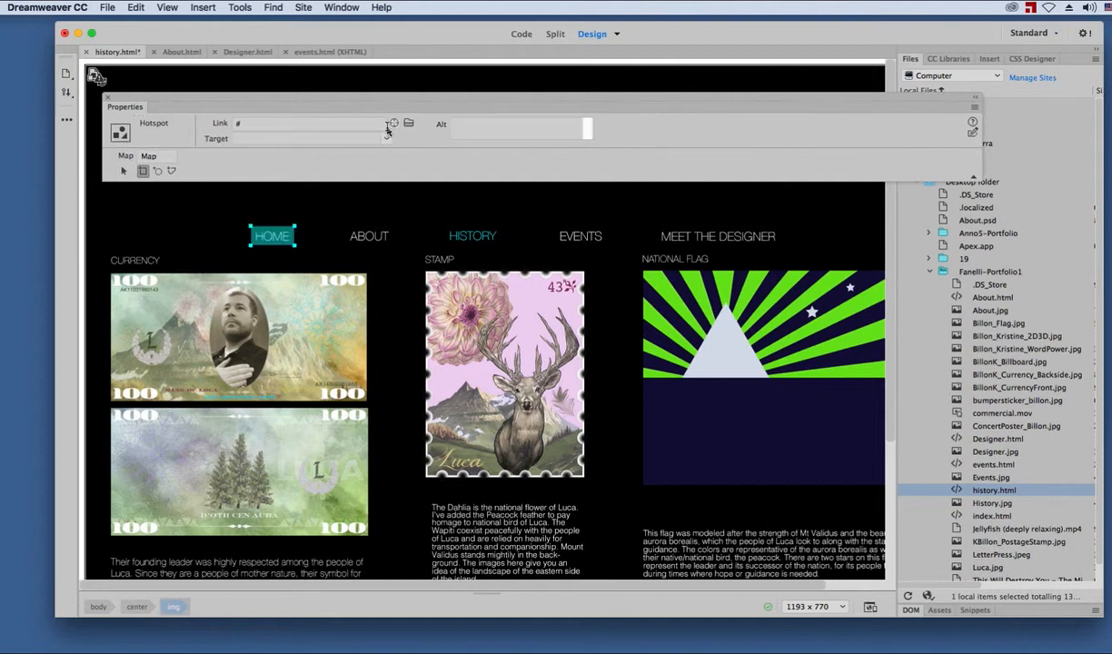
left_click_drag(394, 124, 923, 516)
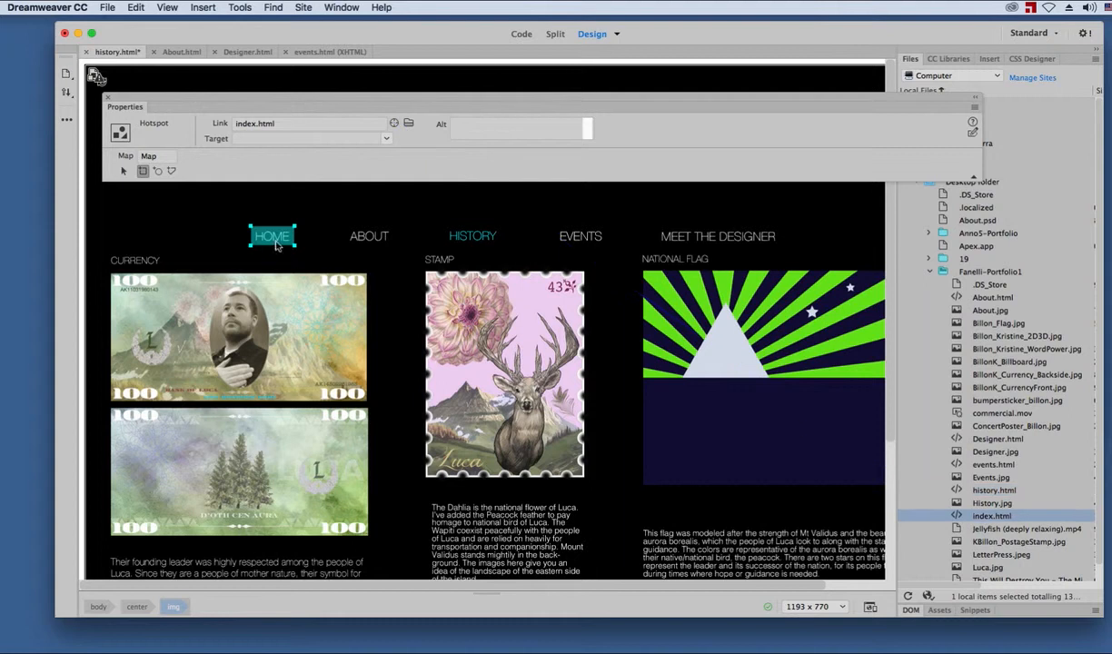
left_click_drag(349, 224, 392, 243)
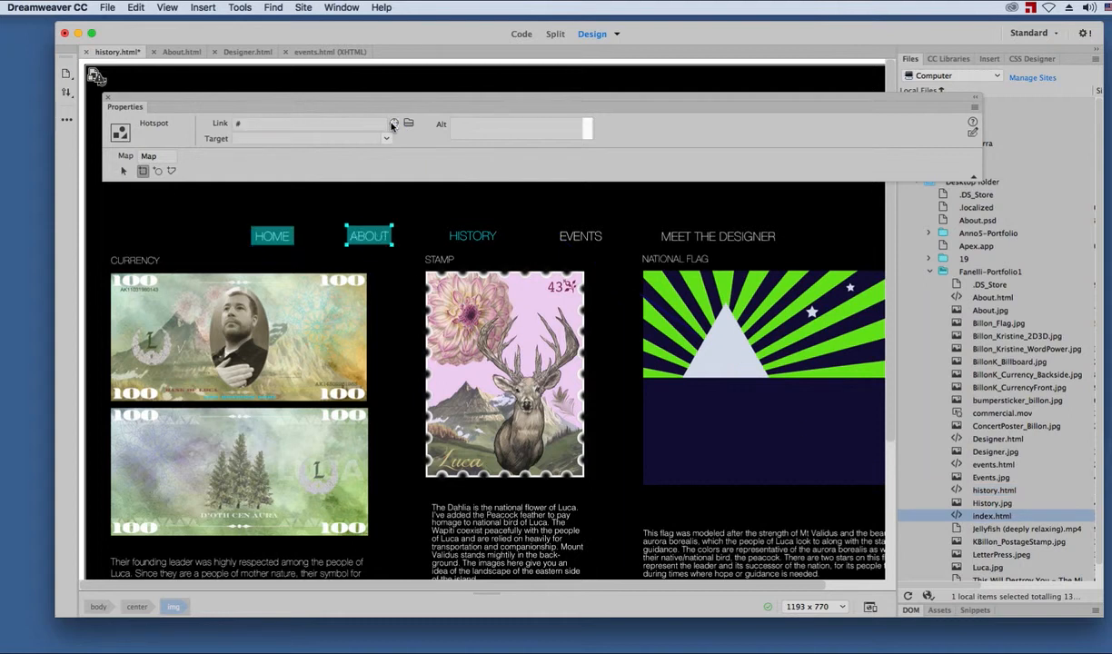
left_click_drag(395, 124, 954, 297)
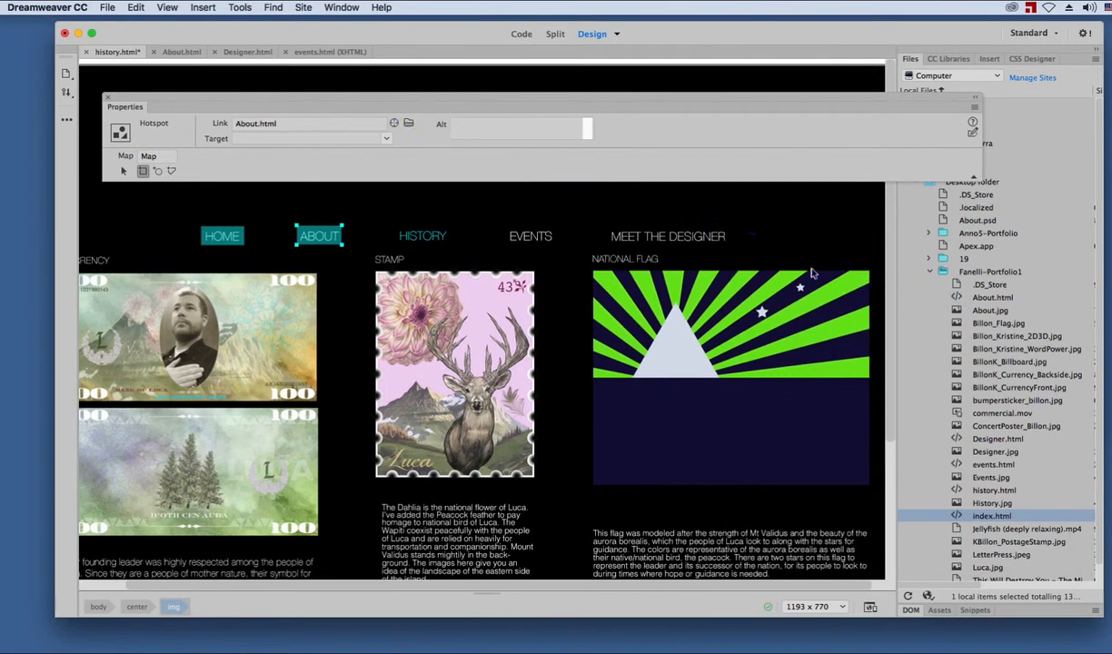
- Draw rectangular hotspots over EVENTS and MEET THE DESIGNER, linking them to events.html and Designer.html respectively
left_click_drag(506, 229, 554, 245)
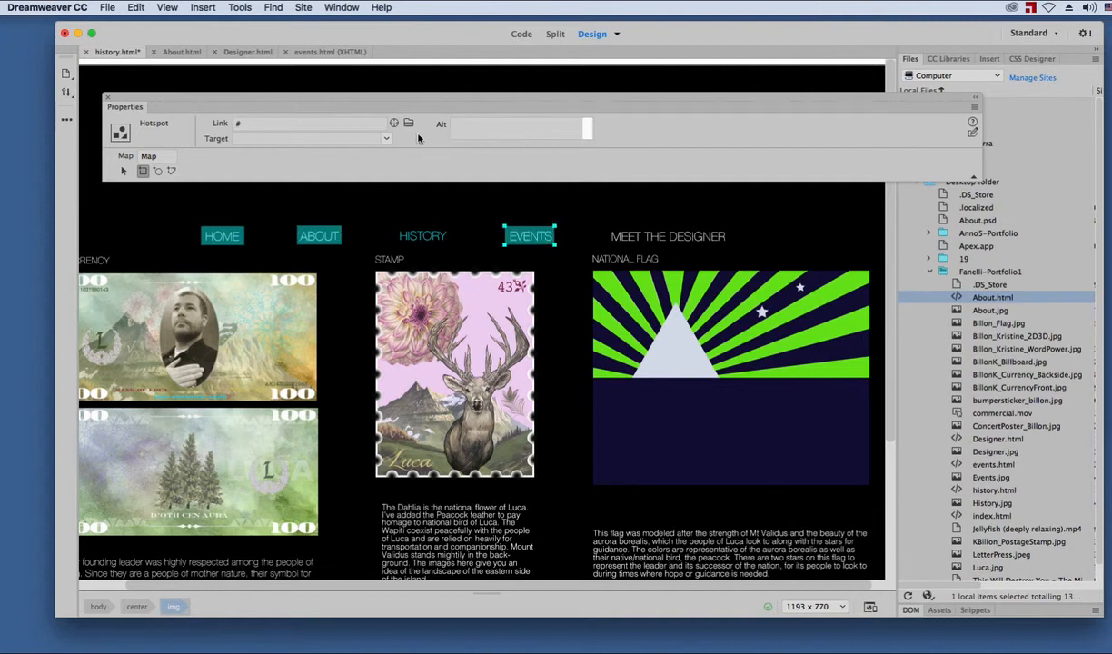
left_click_drag(393, 123, 955, 464)
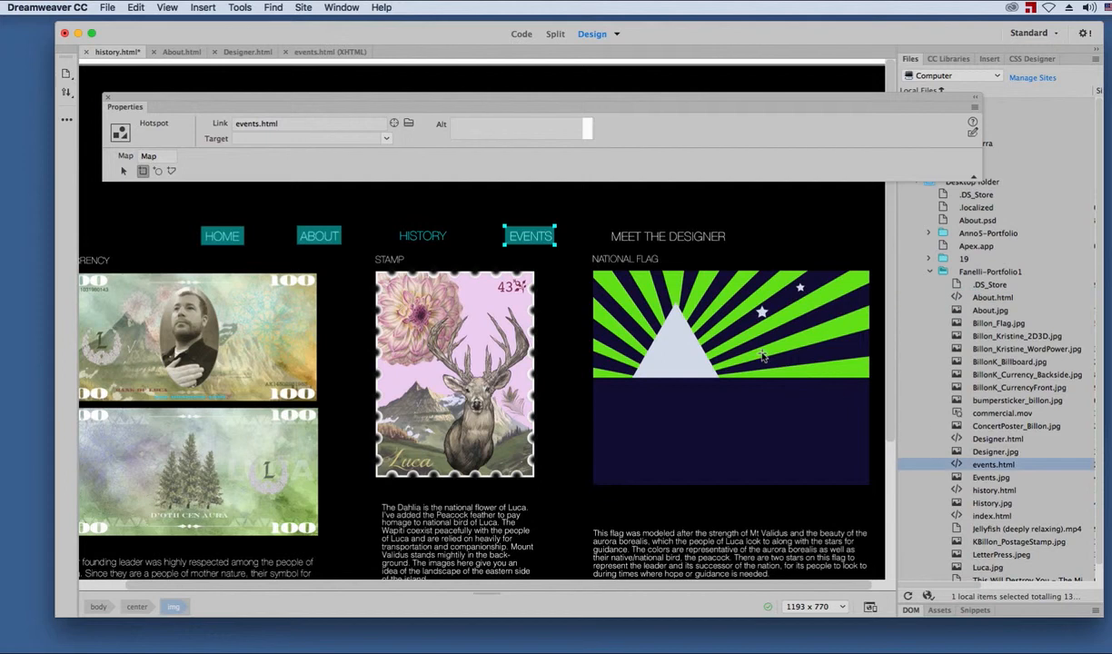
left_click_drag(604, 227, 735, 248)
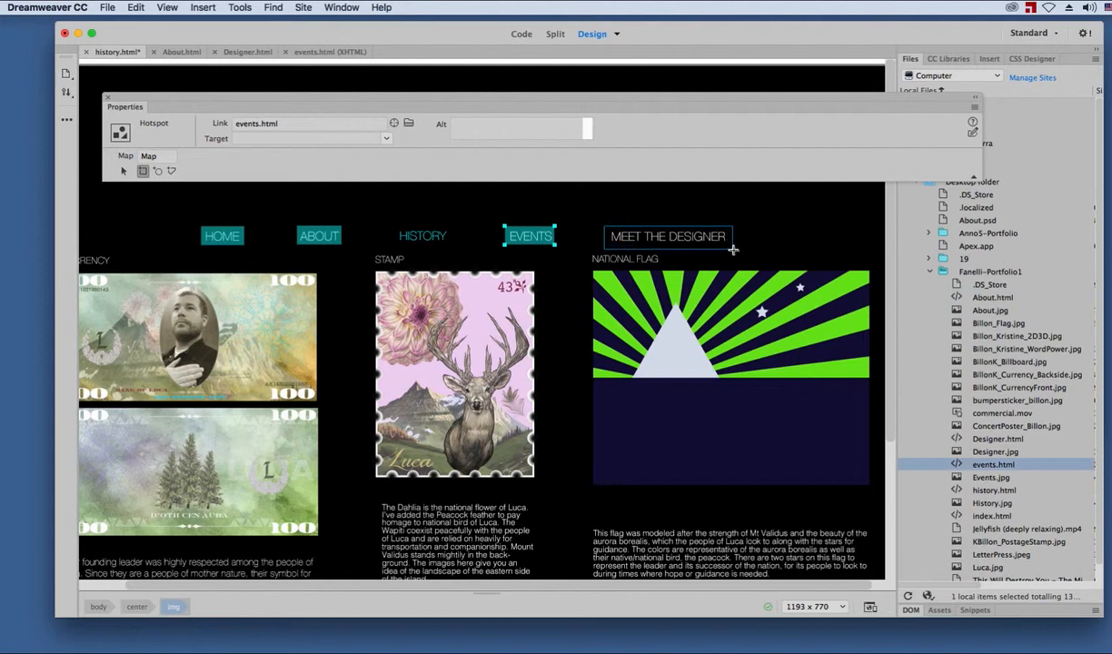
left_click_drag(393, 123, 911, 439)
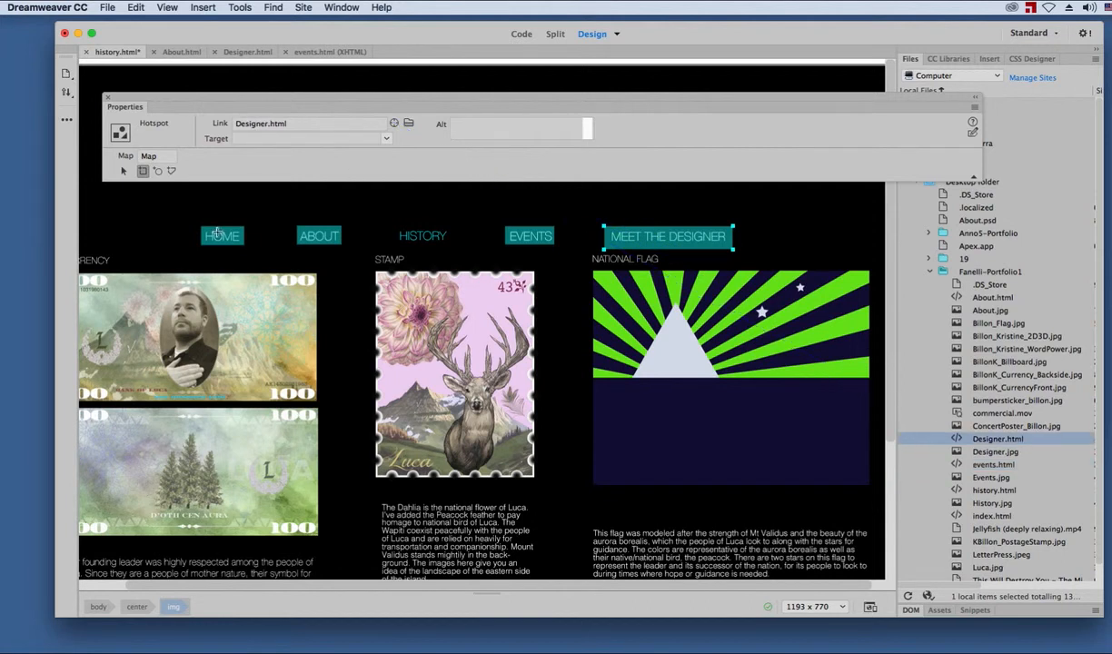
- Draw a rectangular hotspot over the national flag image on the history page and link it to Billon_Flag.jpg
mouse_move(445, 43)
left_mouse_down()
mouse_move(427, 30)
mouse_move(465, 43)
left_mouse_up()
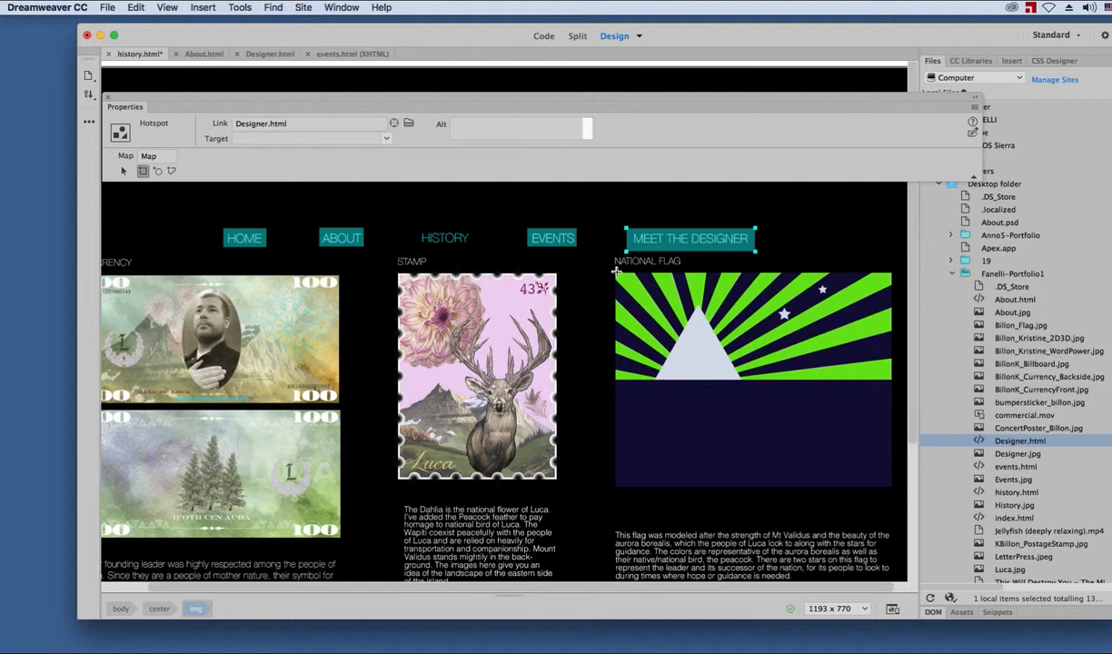
left_click_drag(616, 270, 896, 488)
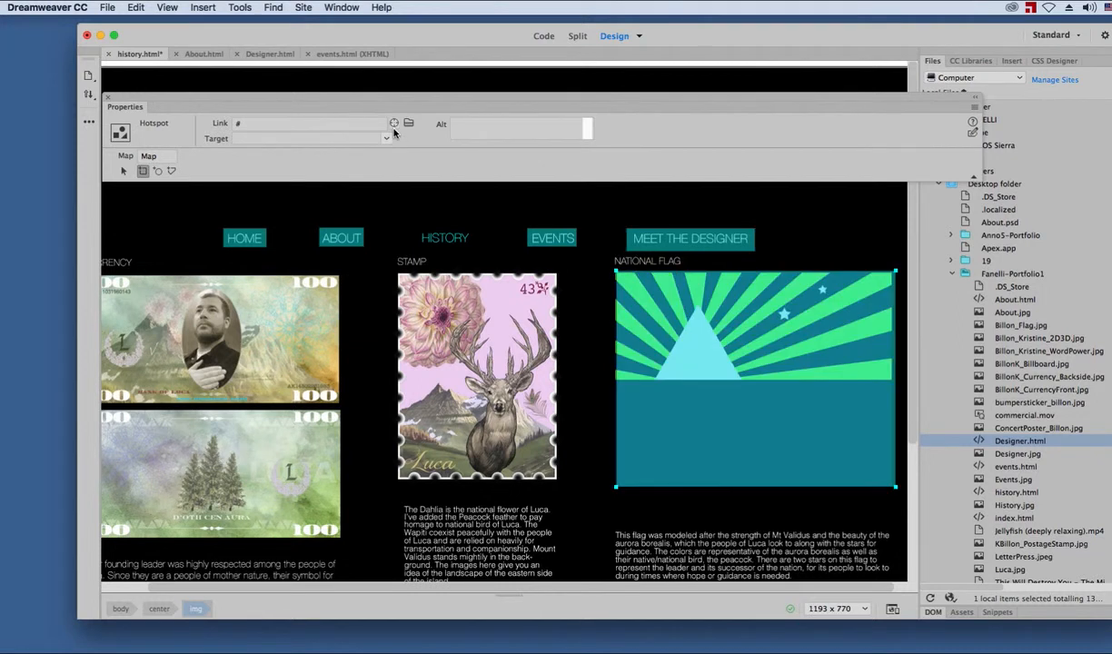
left_click_drag(393, 125, 980, 327)
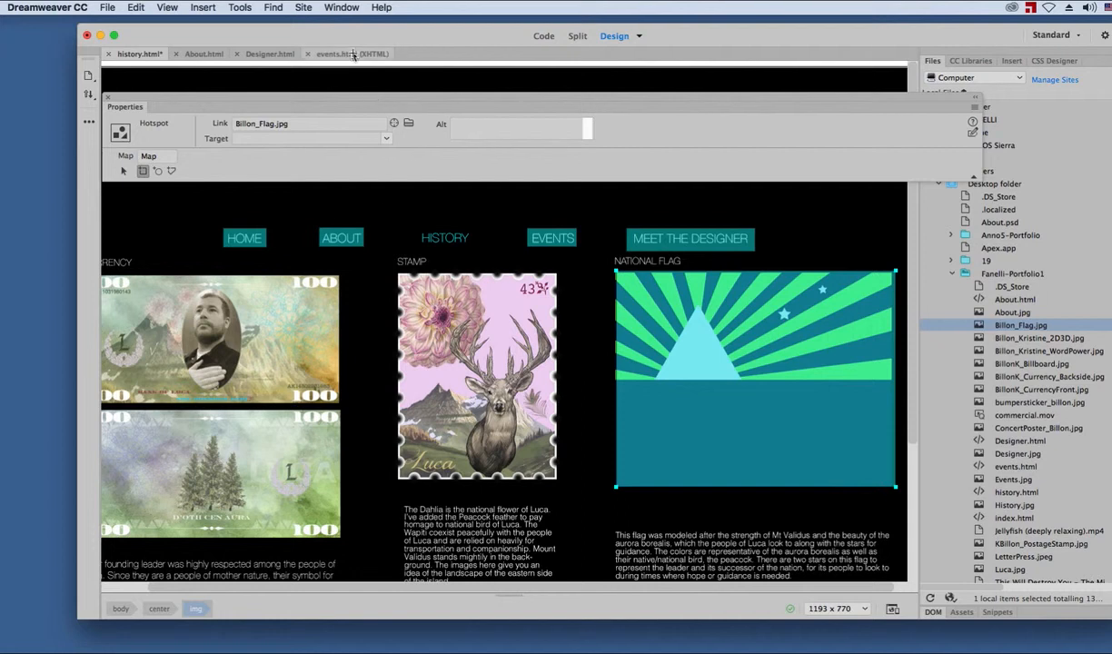
- Draw hotspots over the upper and lower banknotes, linking them to BillonK_CurrencyFront.jpg and BillonK_Currency_Backside.jpg respectively
left_click_drag(344, 34, 382, 34)
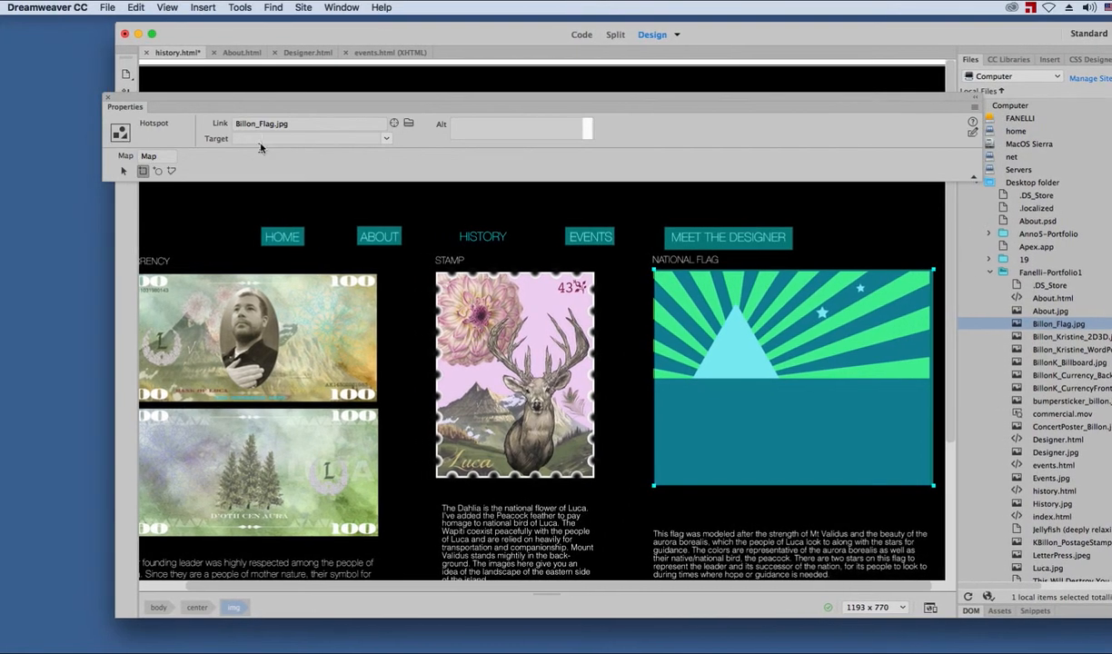
mouse_move(142, 283)
left_mouse_down()
mouse_move(337, 355)
mouse_move(361, 367)
mouse_move(375, 397)
left_mouse_up()
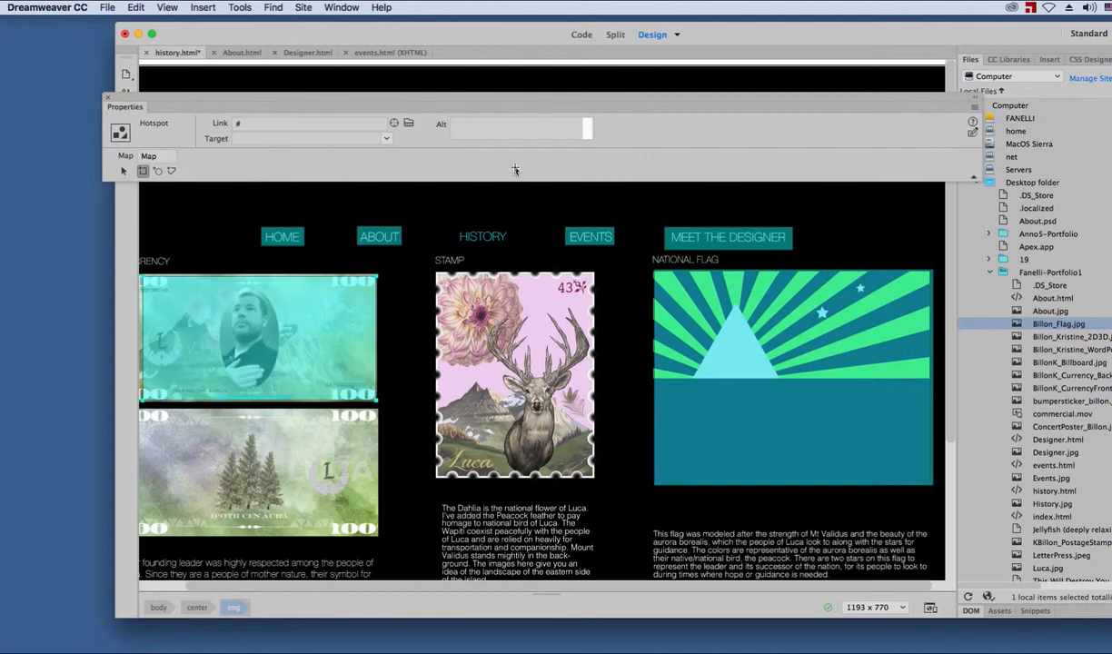
left_click_drag(393, 122, 980, 388)
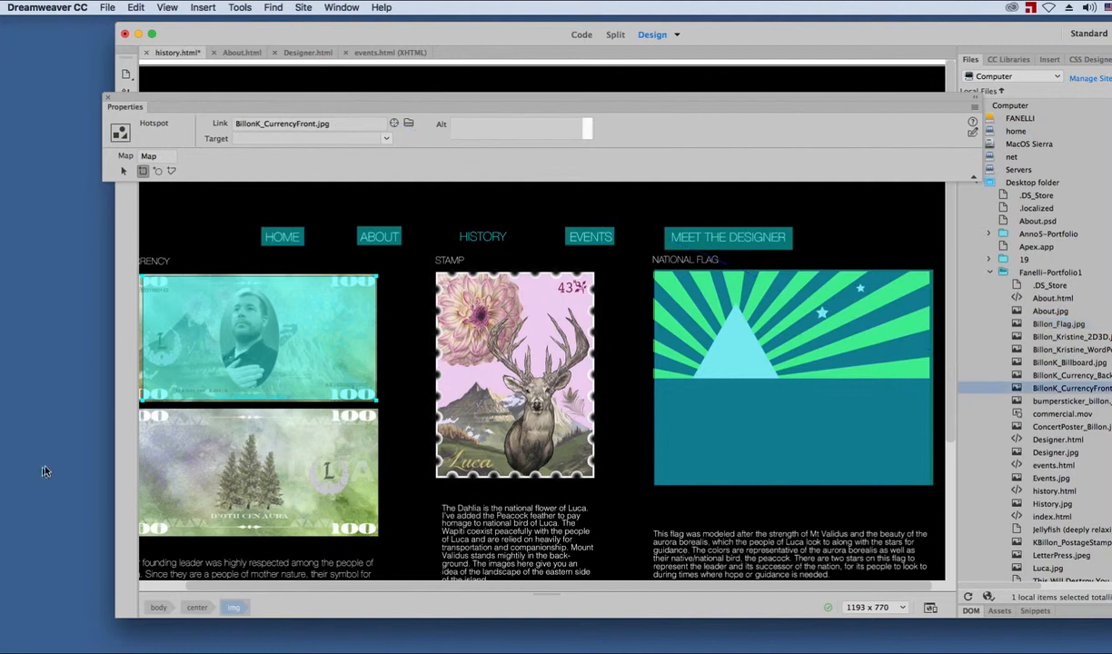
mouse_move(154, 416)
left_mouse_down()
mouse_move(346, 505)
mouse_move(379, 538)
left_mouse_up()
left_click_drag(394, 124, 1023, 379)
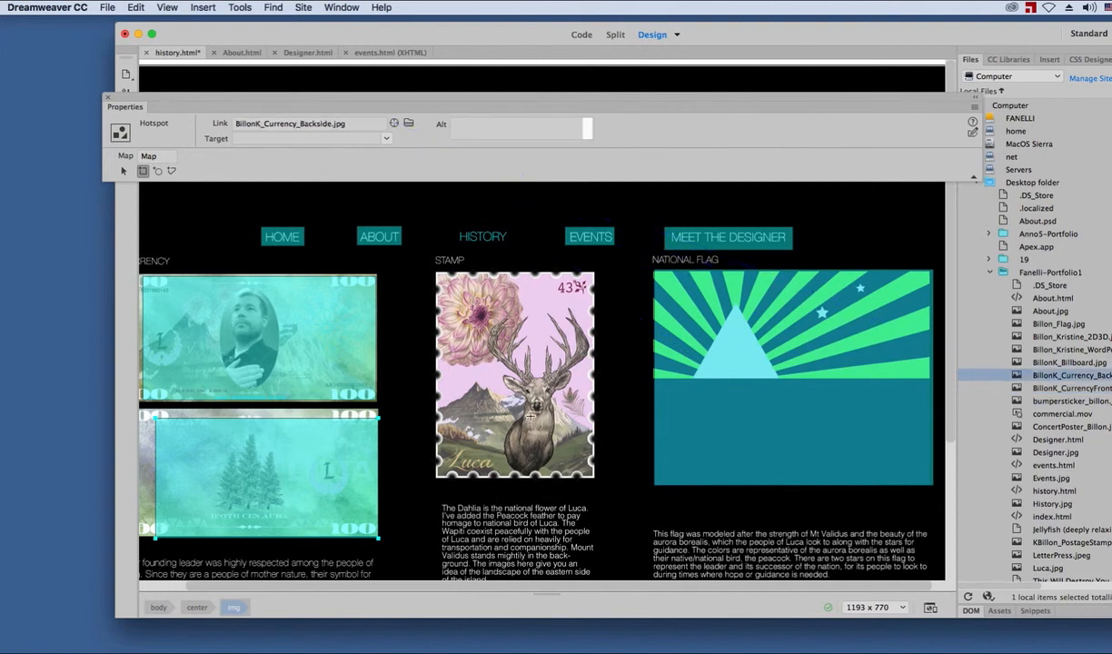
- Draw a rectangular hotspot over the stamp image and link it to KBillon_PostageStamp.jpg
scroll(530, 415, "down", 2)
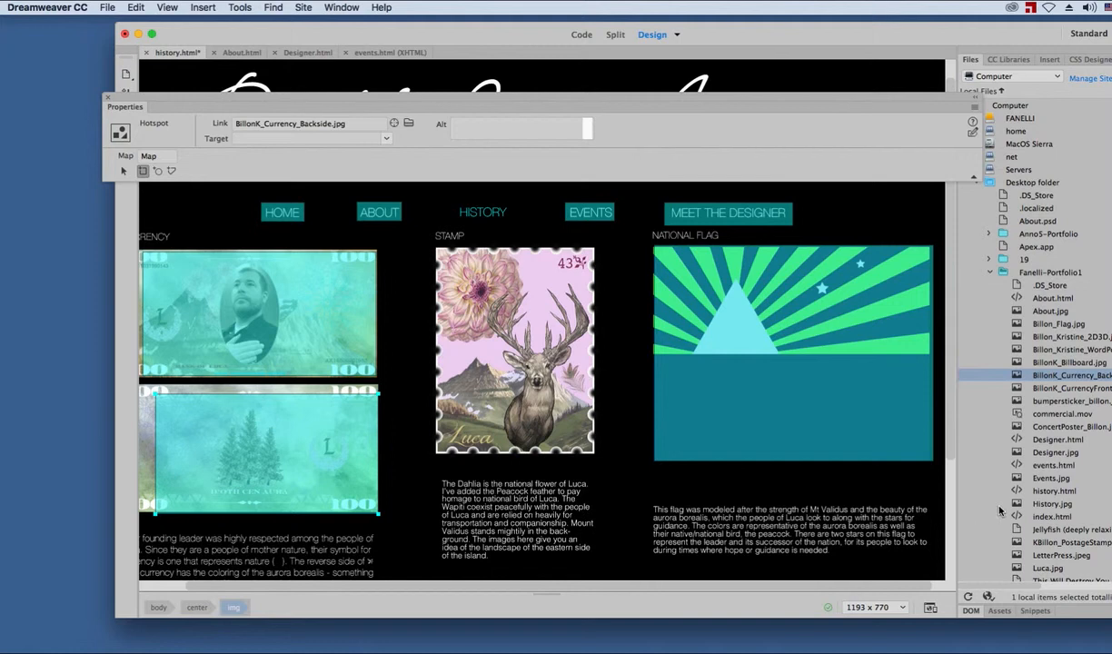
scroll(1000, 512, "down", 1)
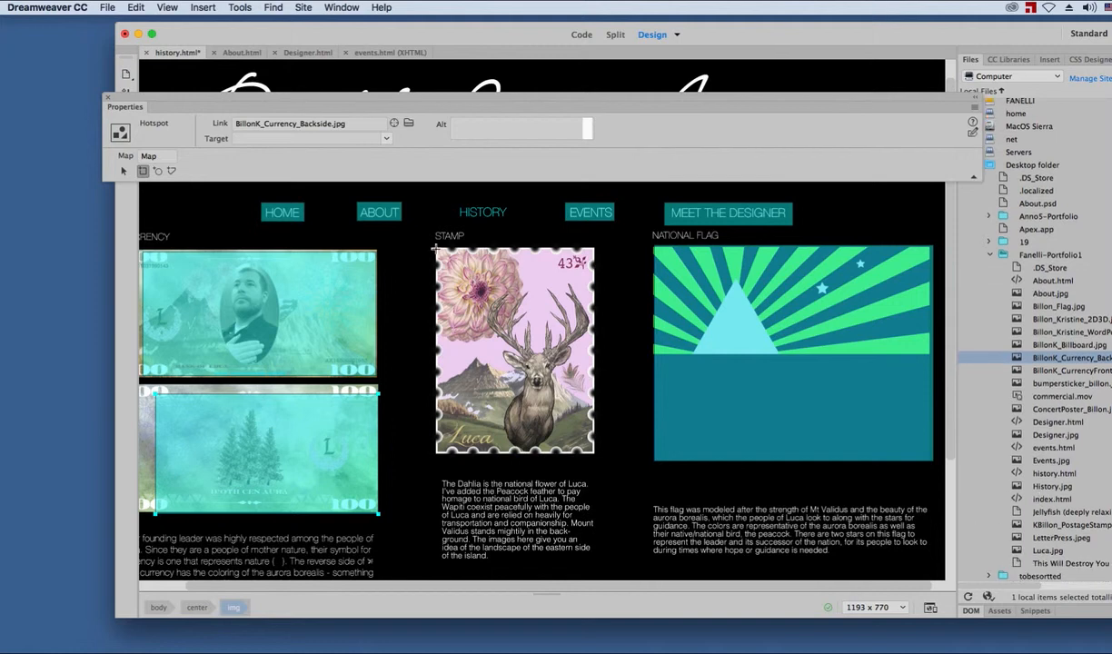
mouse_move(435, 247)
left_mouse_down()
mouse_move(476, 385)
mouse_move(545, 436)
mouse_move(594, 451)
left_mouse_up()
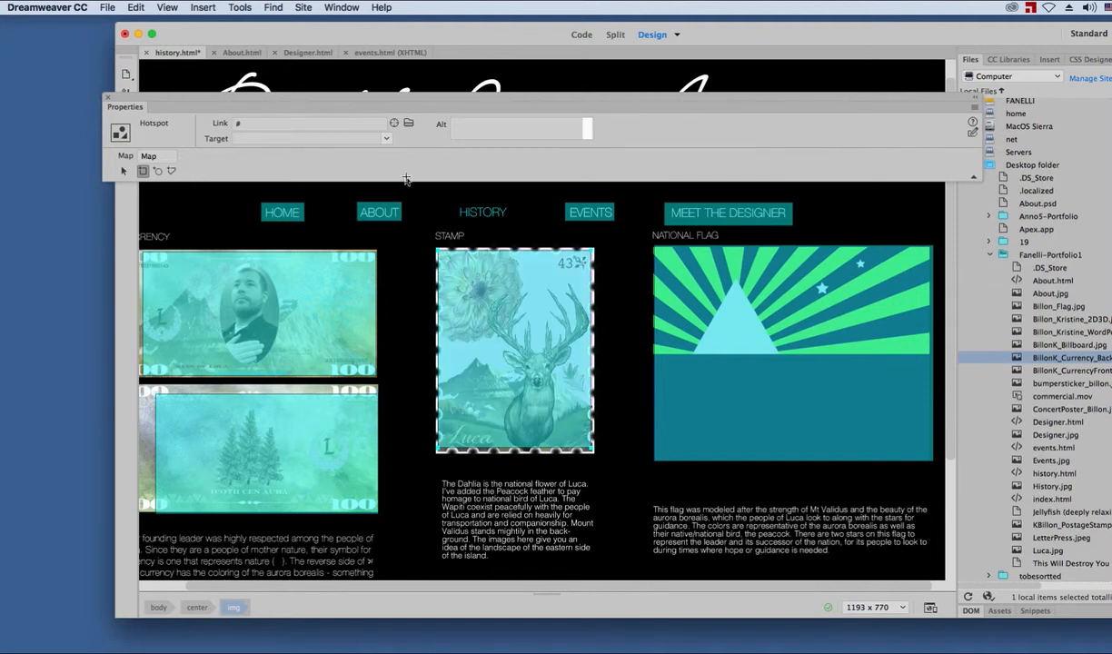
left_click_drag(393, 122, 1018, 527)
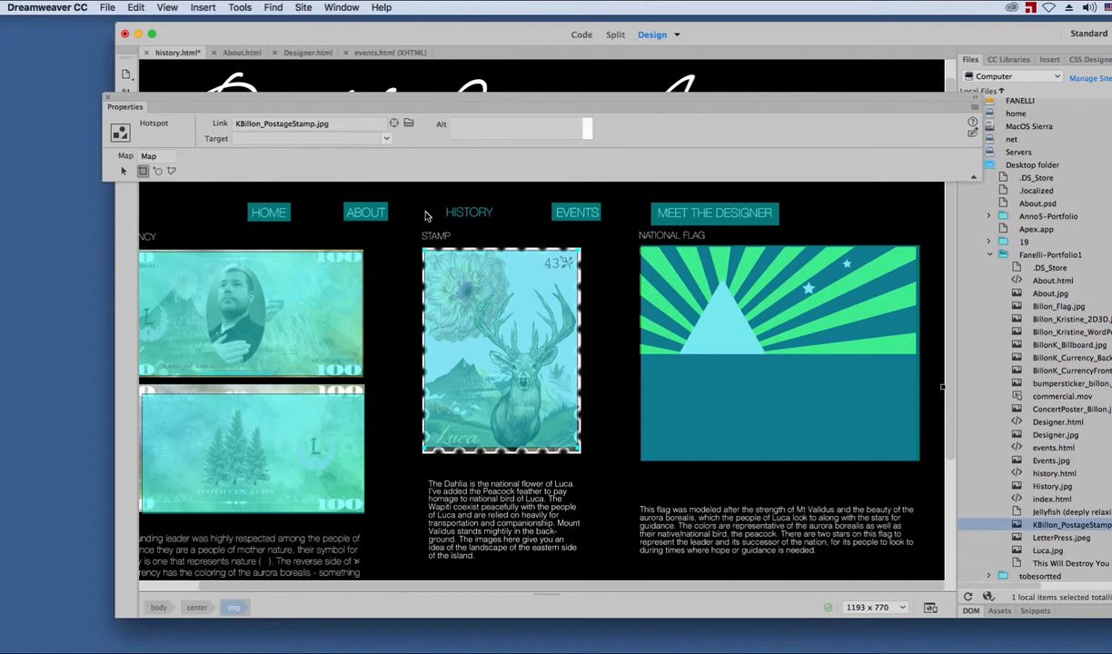
- Draw a rectangular hotspot over HISTORY linked to history.html, and close history.html with its changes saved
left_click(141, 171)
left_click_drag(437, 206, 500, 222)
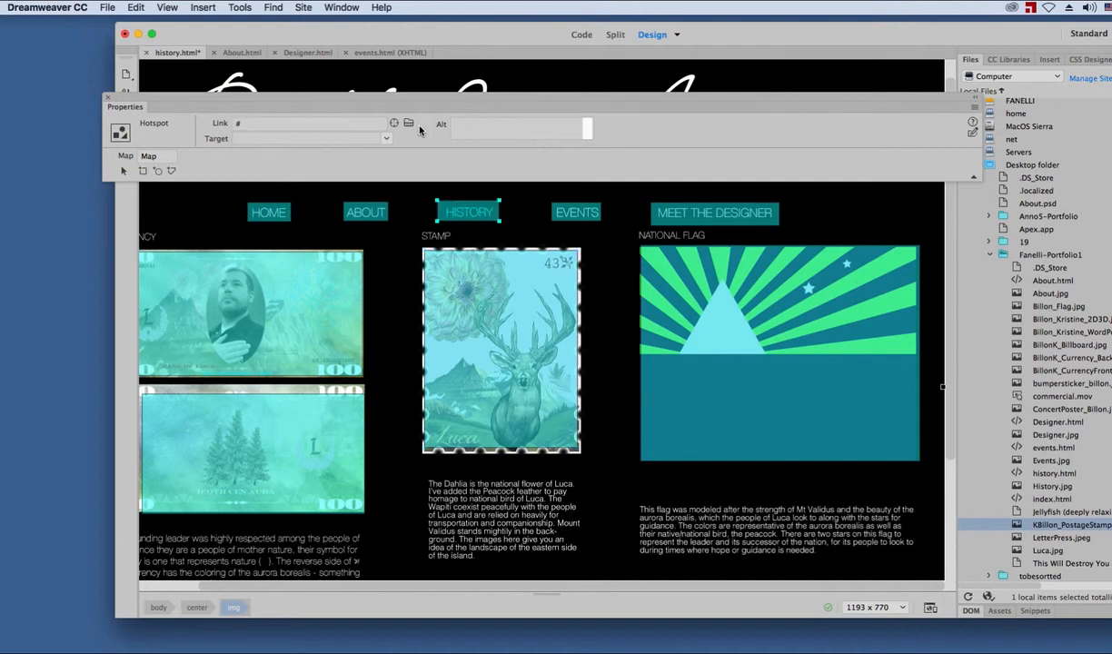
left_click_drag(394, 124, 1017, 474)
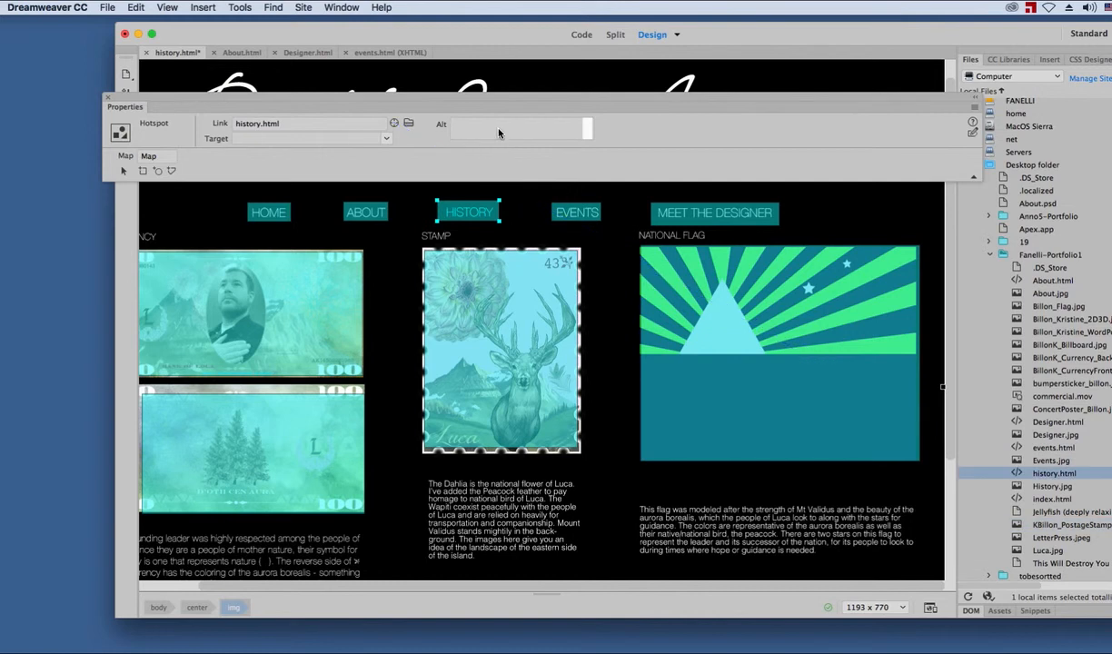
left_click(146, 53)
left_click(680, 389)
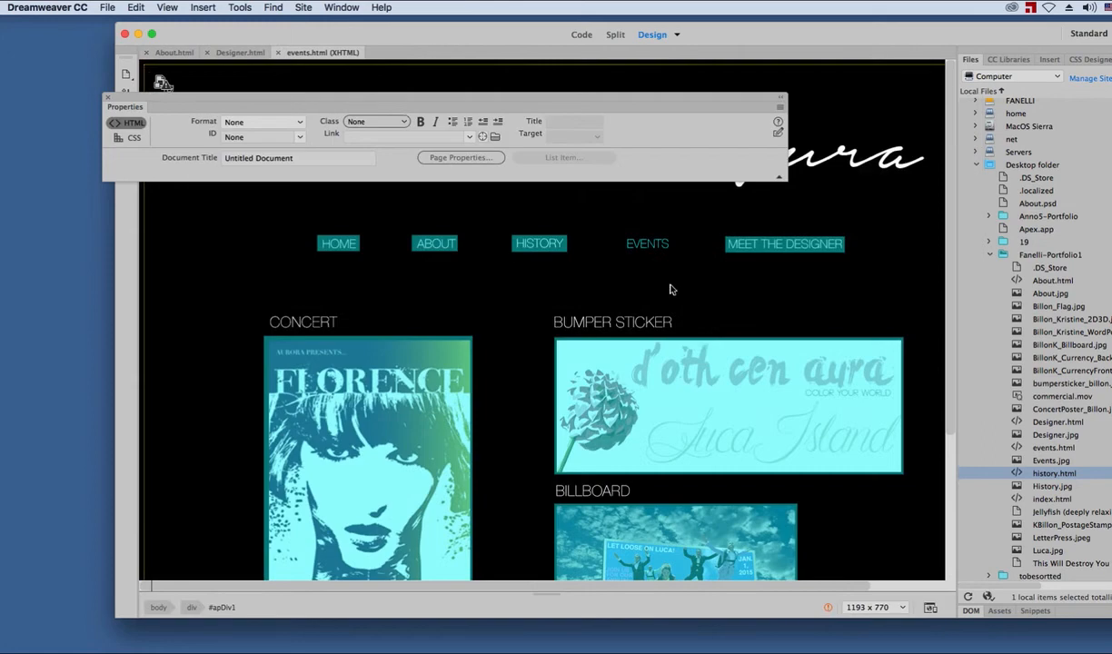
- Examine the link targets of the concert poster, bumper sticker and billboard hotspots on the events page
scroll(428, 340, "down", 4)
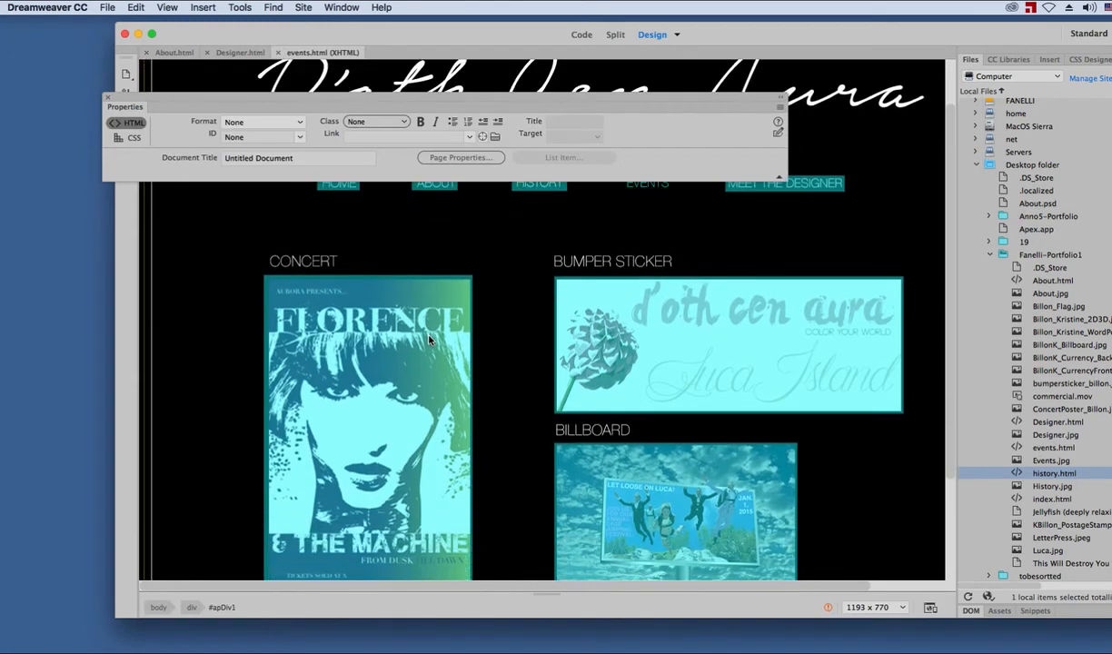
left_click(375, 336)
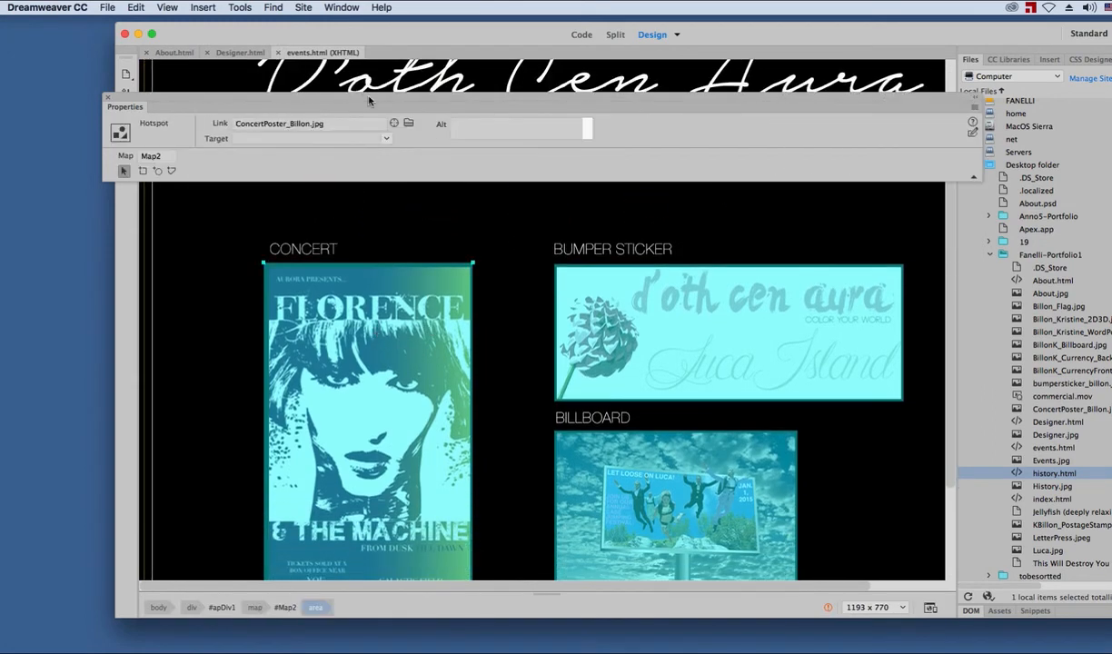
left_click(674, 330)
left_click(652, 459)
- Move the Properties inspector clear of the events page's navigation and check the link targets of its HOME, ABOUT, HISTORY and MEET THE DESIGNER hotspots
left_click_drag(523, 102, 510, 225)
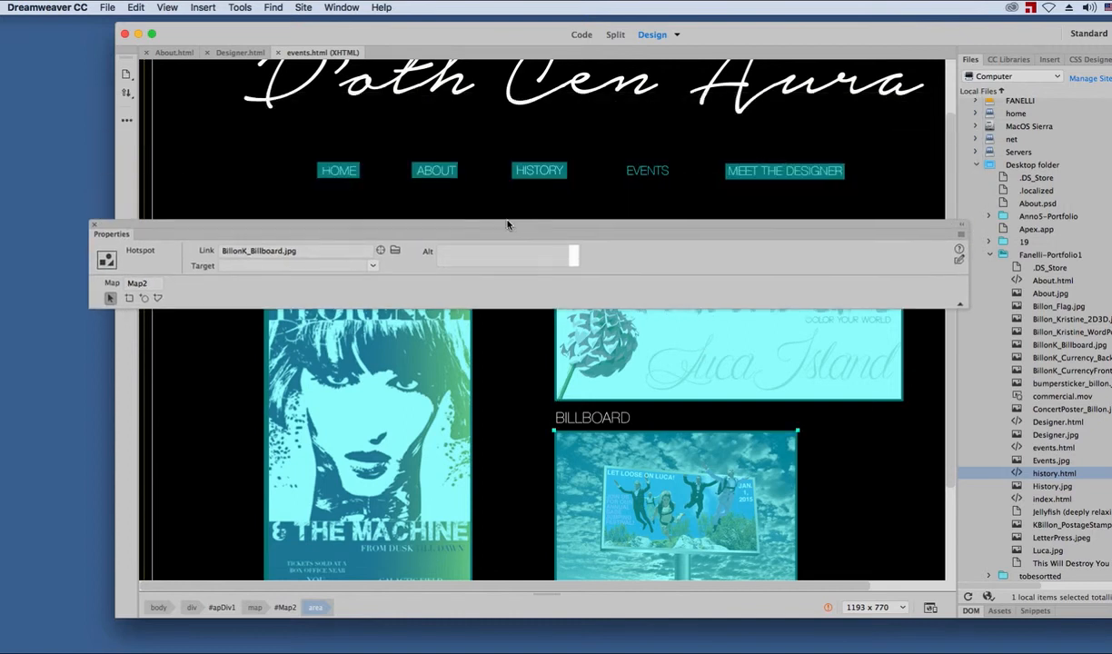
left_click(350, 171)
left_click(438, 170)
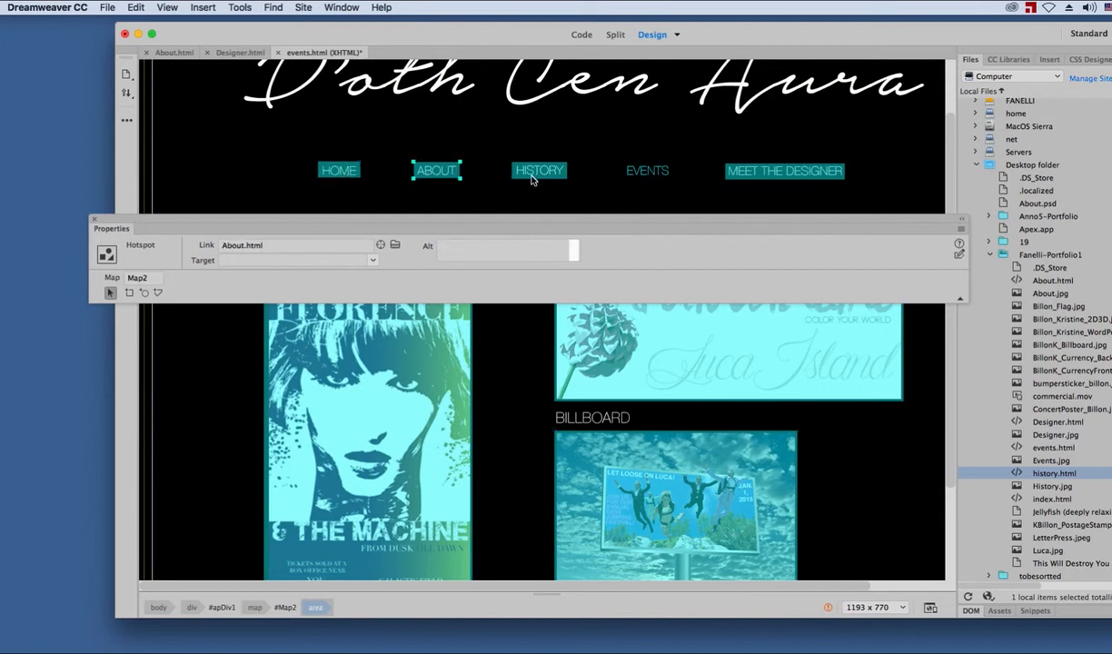
left_click(531, 170)
left_click(727, 171)
- Check the link target of the commercial hotspot below the biography in Designer.html
left_click(233, 52)
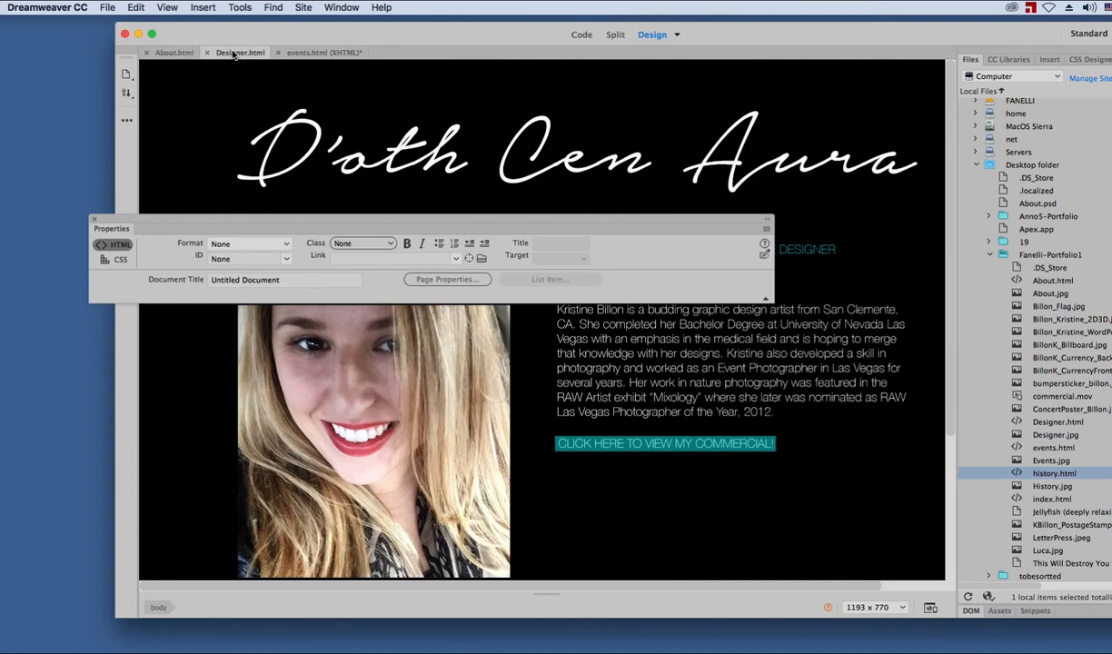
left_click(636, 449)
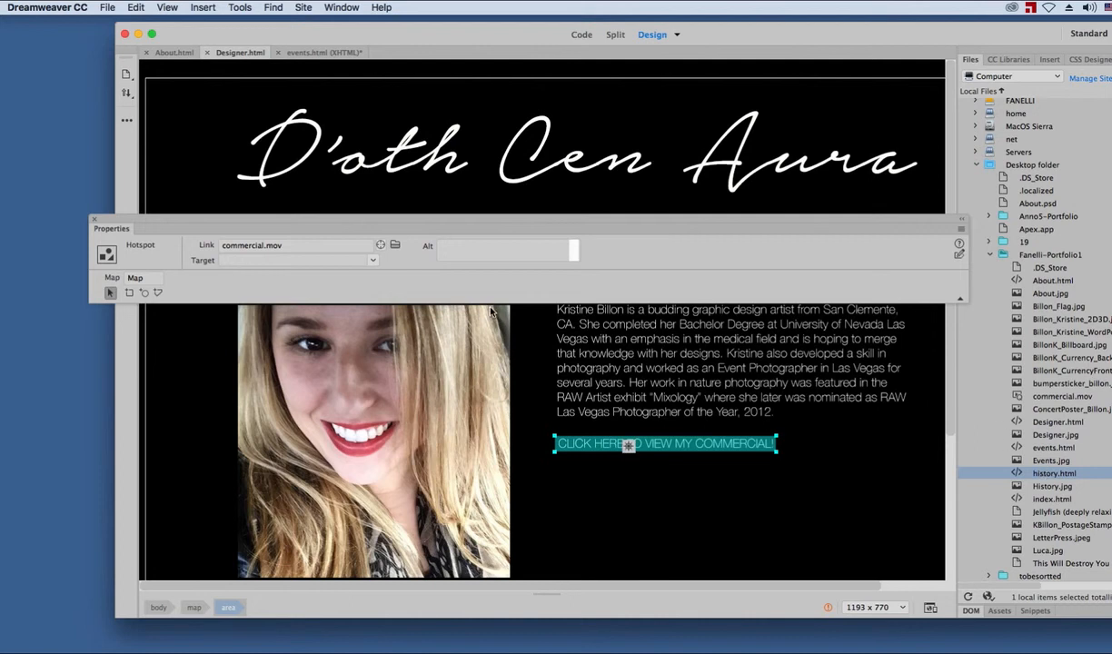
- Close About.html, Designer.html and events.html, saving the changes to events.html
left_click(291, 53)
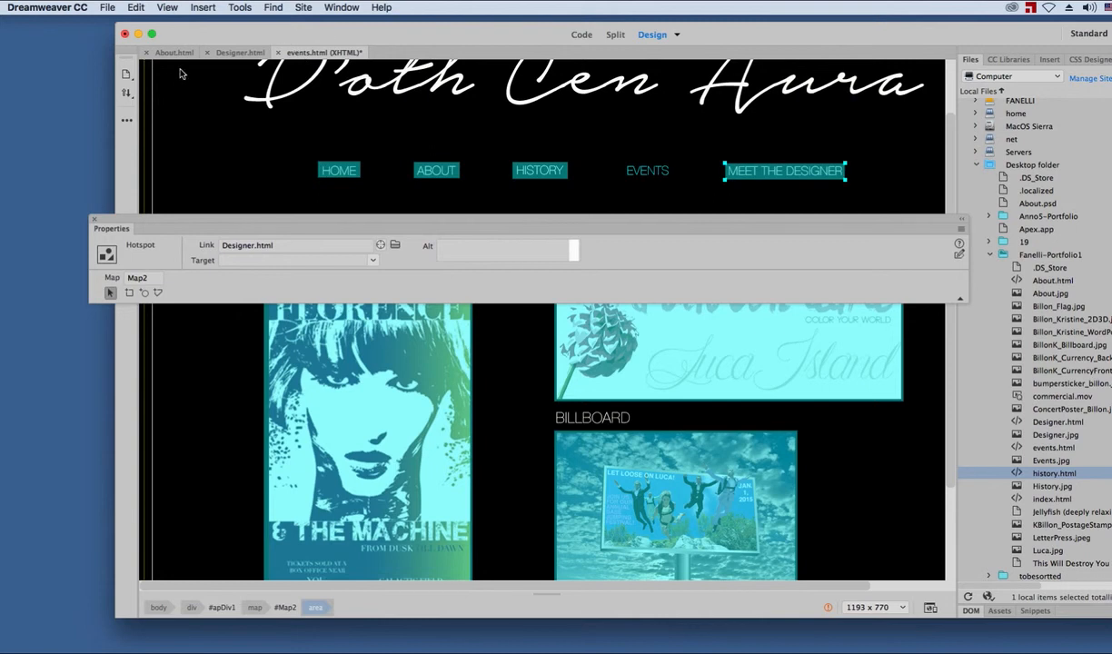
left_click(146, 53)
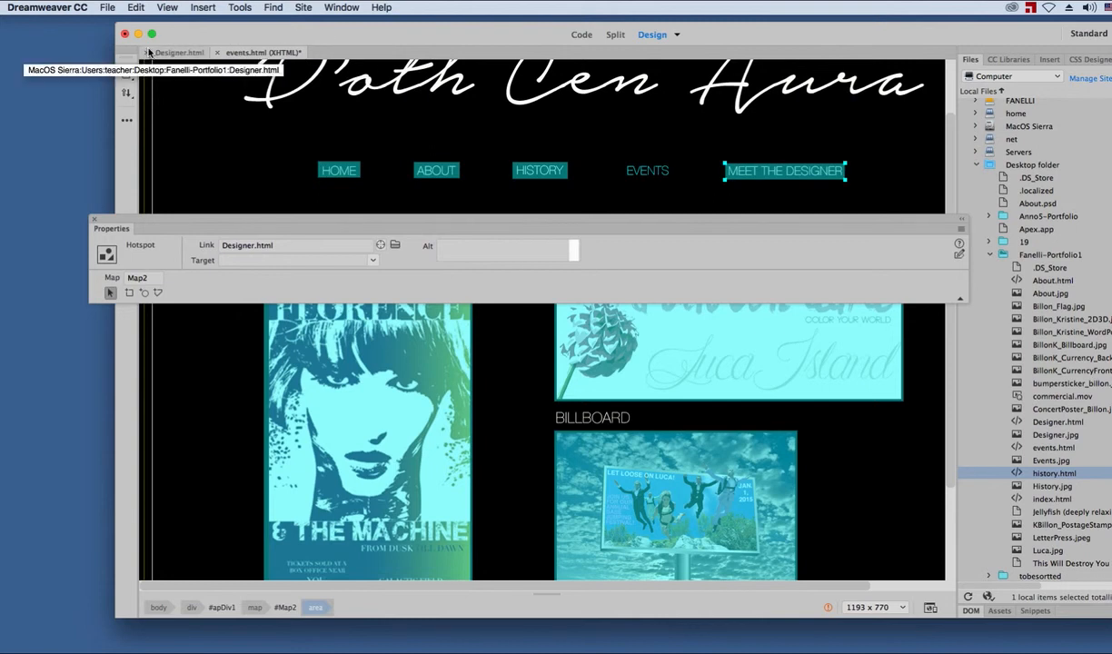
left_click(147, 53)
left_click(147, 53)
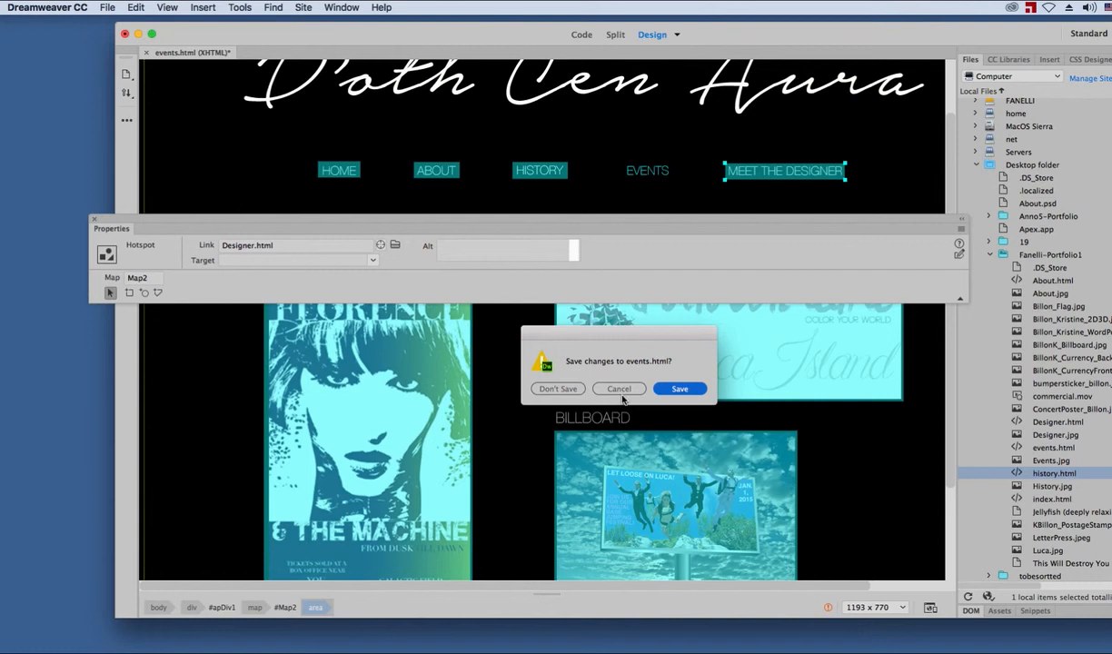
left_click(657, 371)
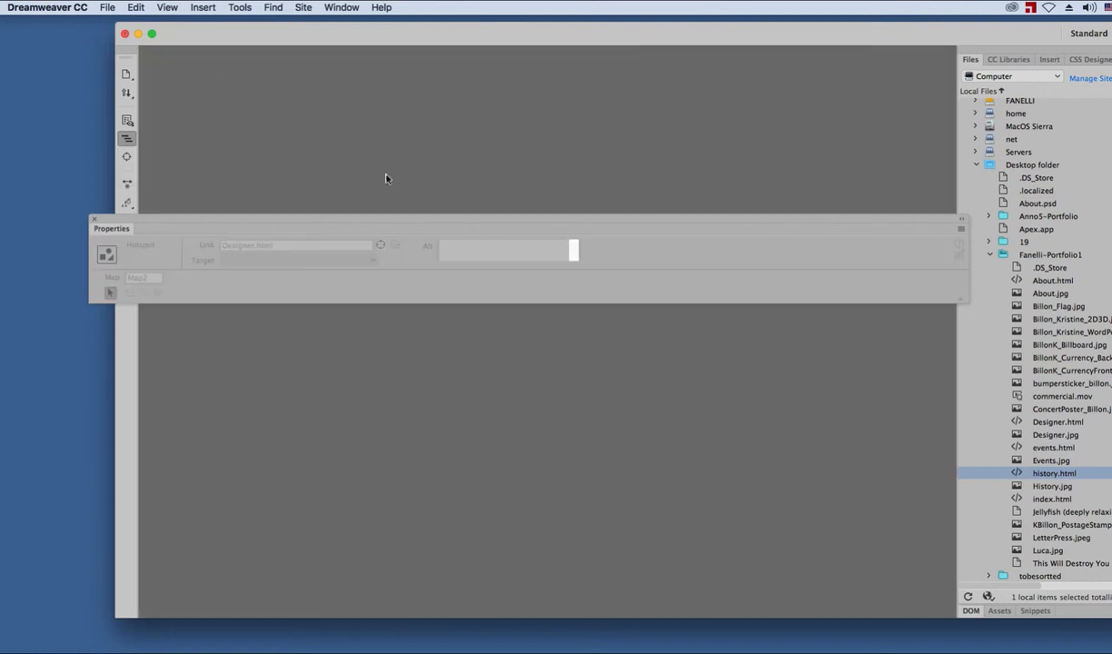
- Minimise the Dreamweaver window and open index.html from the portfolio folder in Chrome
left_click(139, 35)
left_click_drag(520, 233, 554, 523)
left_click_drag(660, 99, 413, 128)
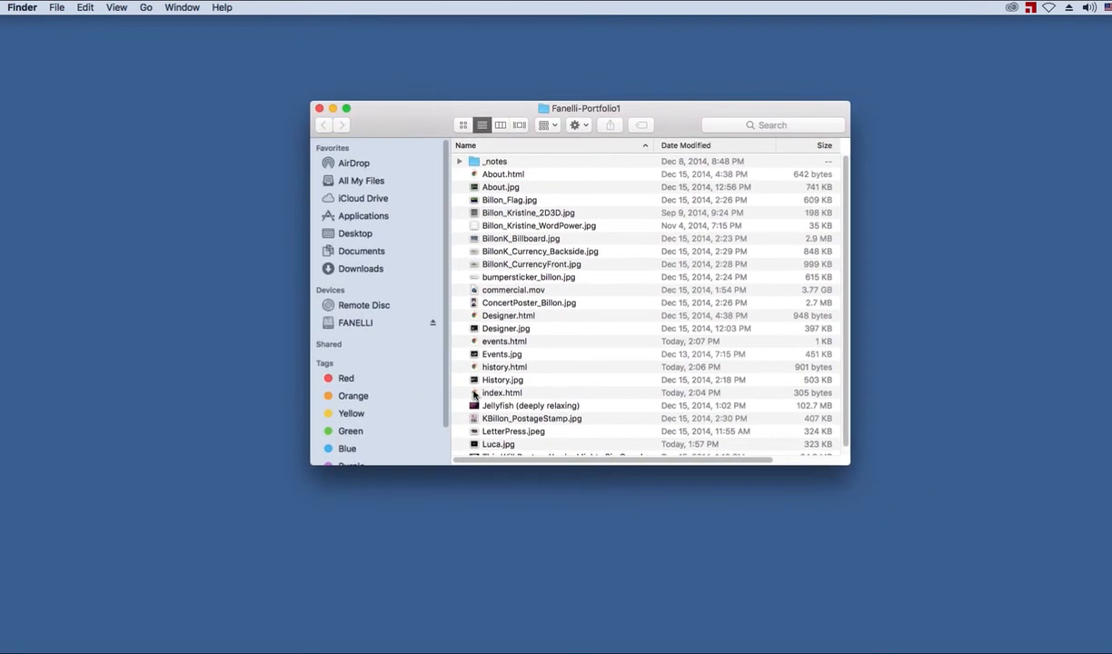
double_click(473, 393)
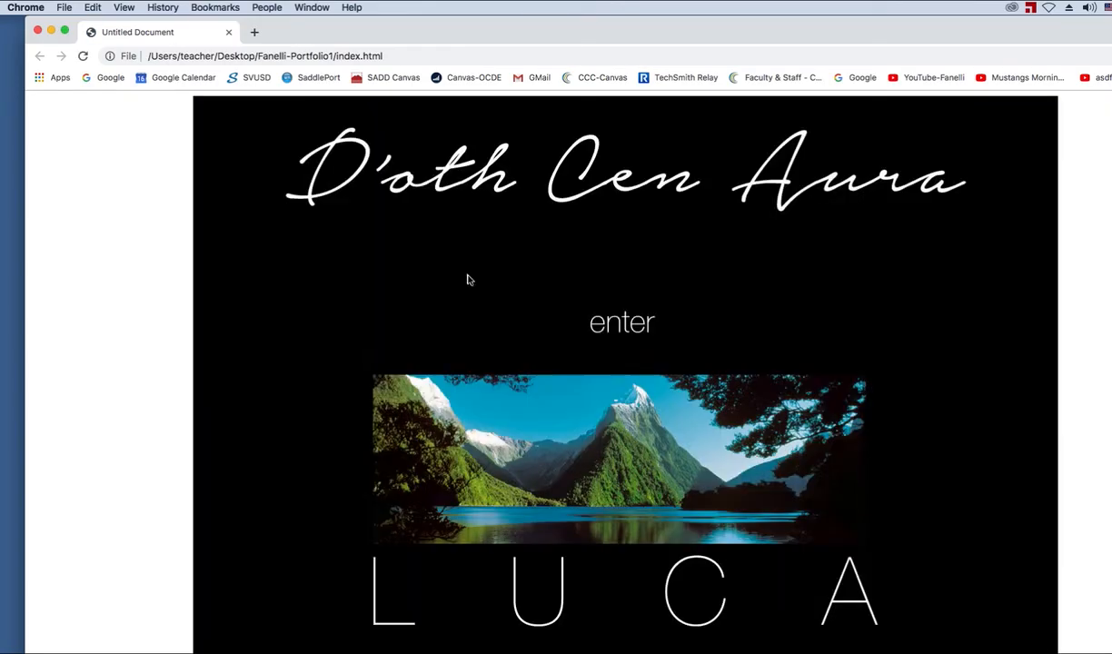
- Follow the enter link to the history page and test its flag, stamp and front banknote image links, returning to the page after each
left_click(621, 327)
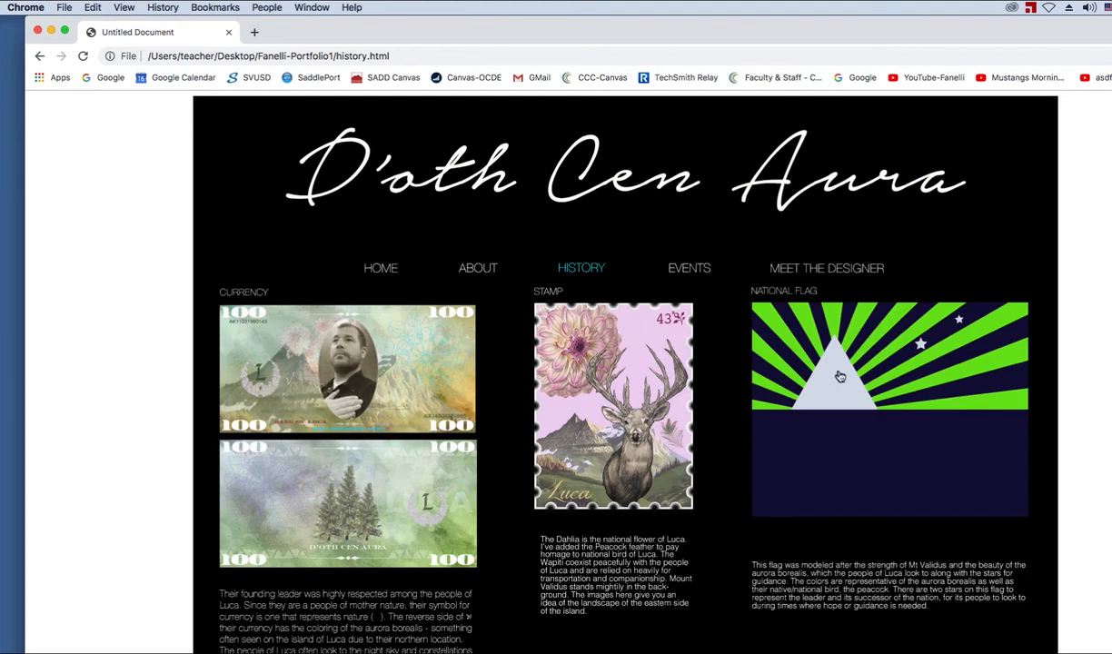
left_click(804, 357)
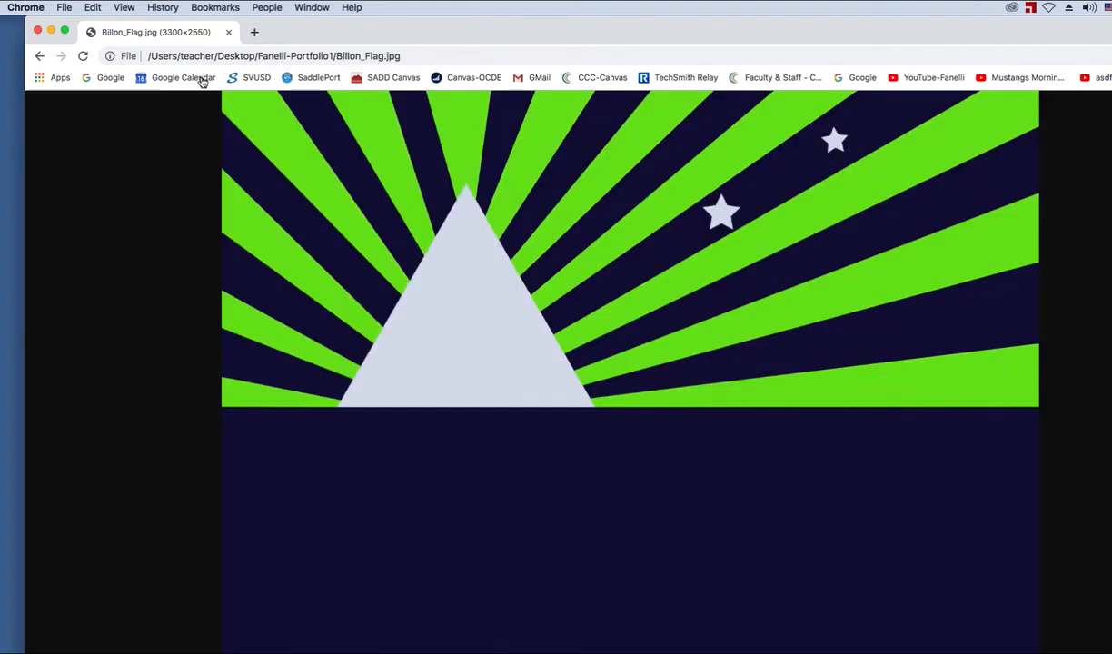
left_click(39, 56)
left_click(575, 424)
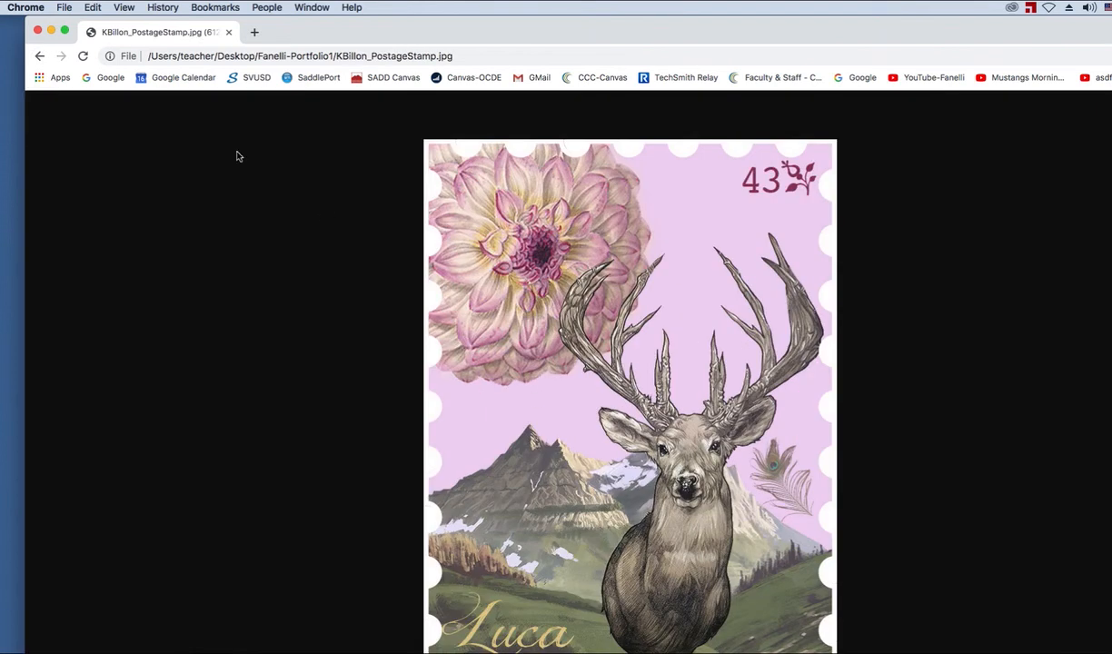
left_click(39, 56)
left_click(408, 377)
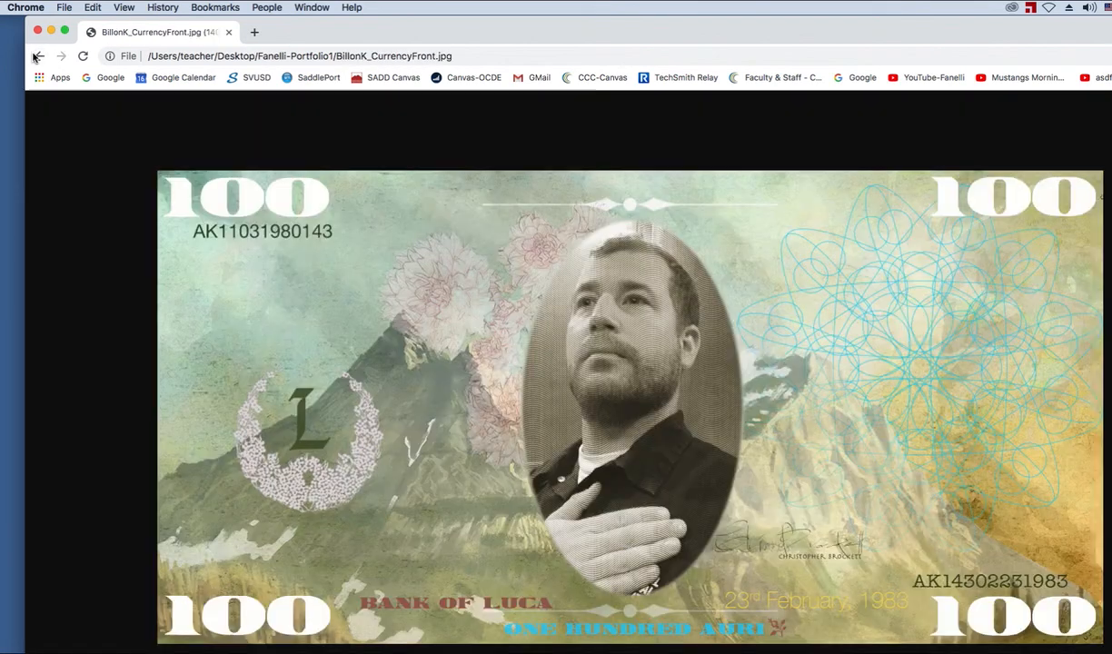
left_click(36, 56)
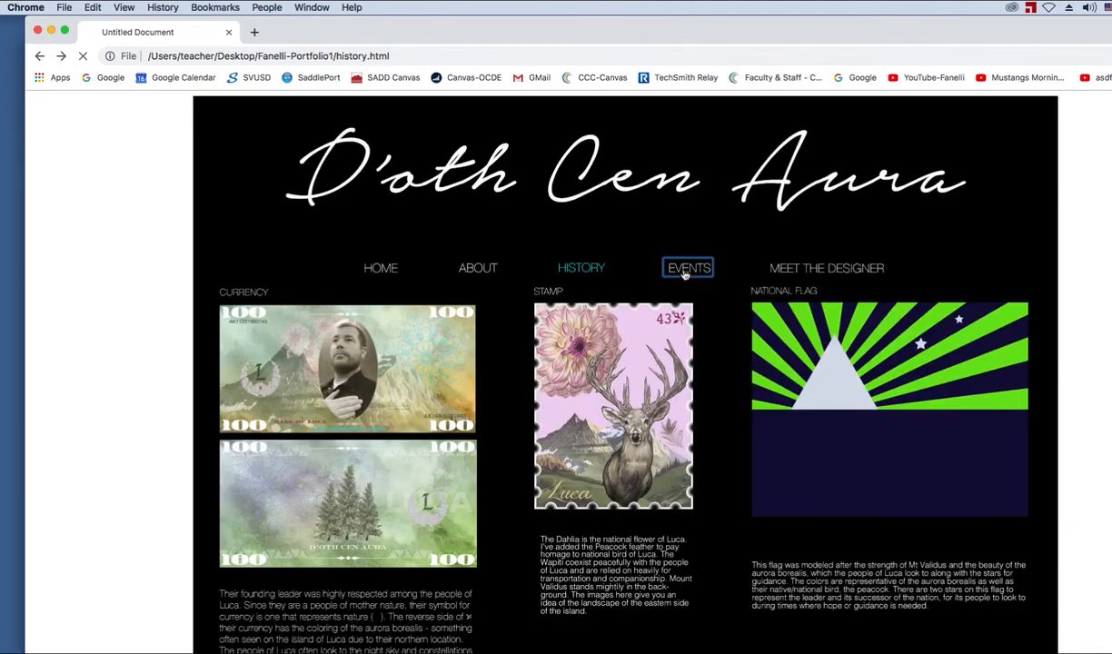
- Test the EVENTS, MEET THE DESIGNER, ABOUT and HISTORY navigation links, plus the commercial link on the designer page
left_click(686, 274)
left_click(794, 275)
left_click(447, 265)
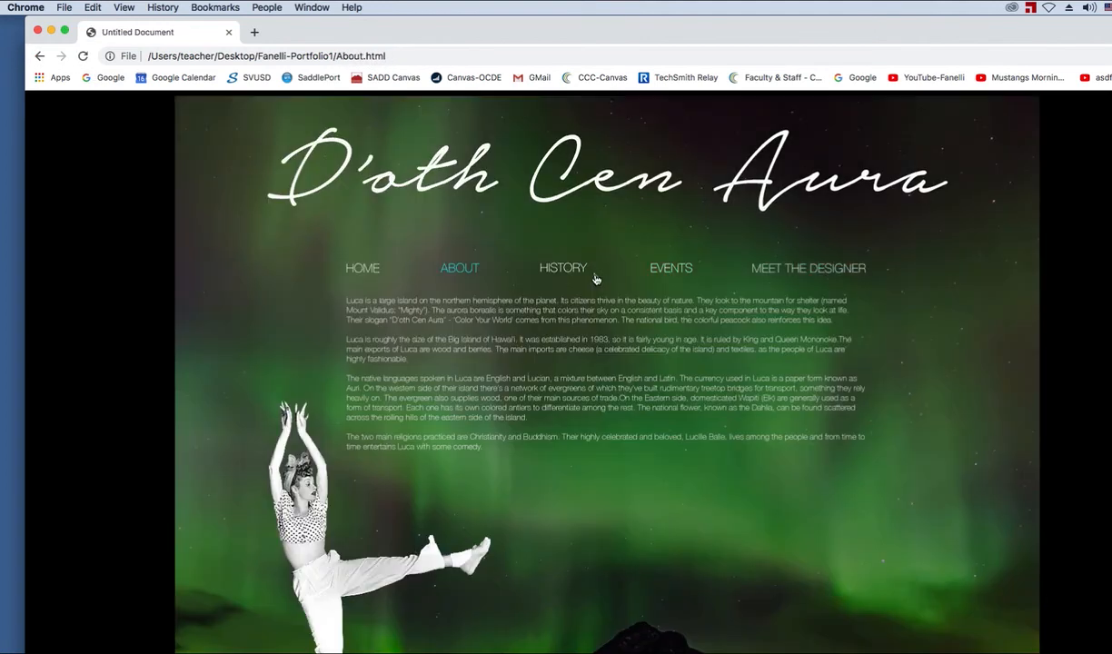
left_click(568, 268)
left_click(814, 270)
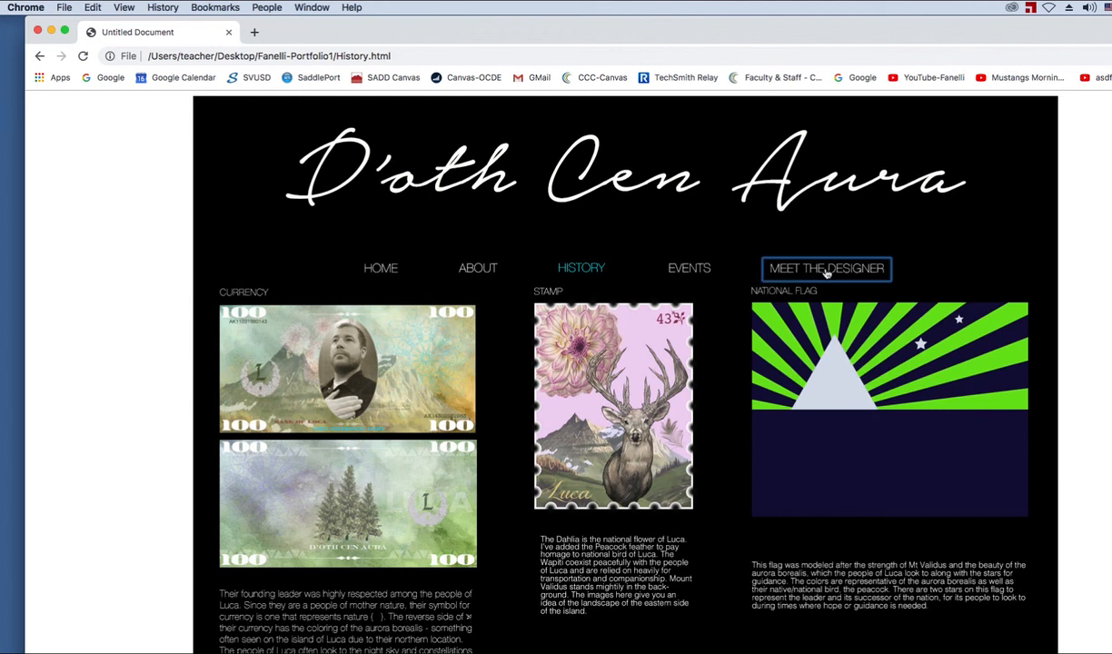
left_click(693, 463)
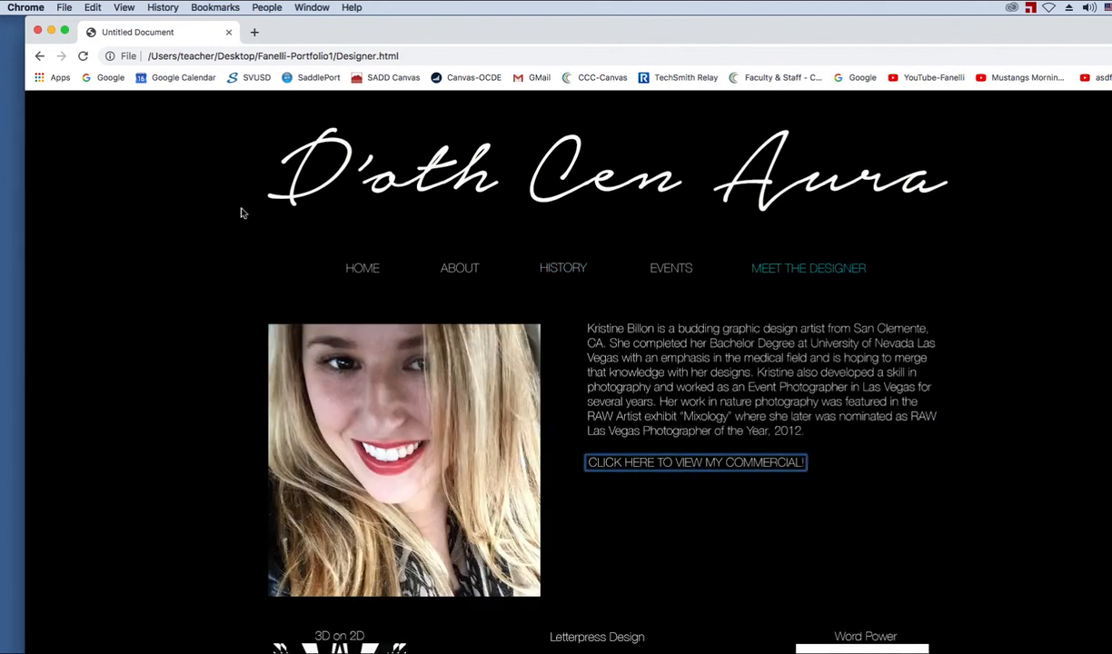
left_click(39, 55)
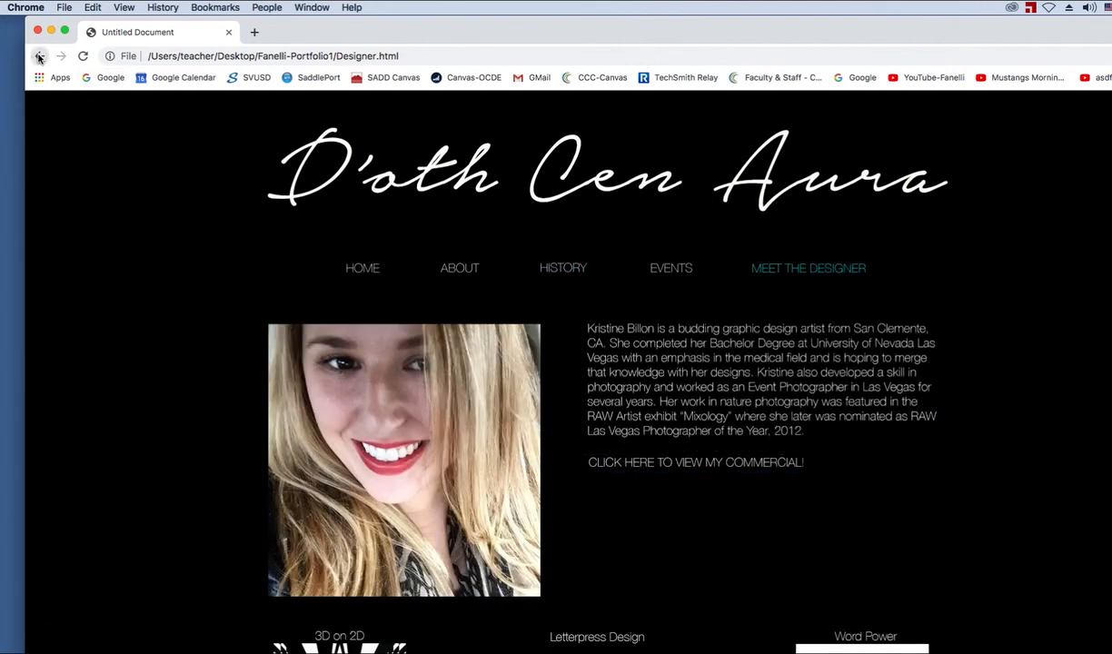
- Go to the events page and test its concert poster and billboard image links, returning to the page after each
left_click(672, 270)
left_click(382, 431)
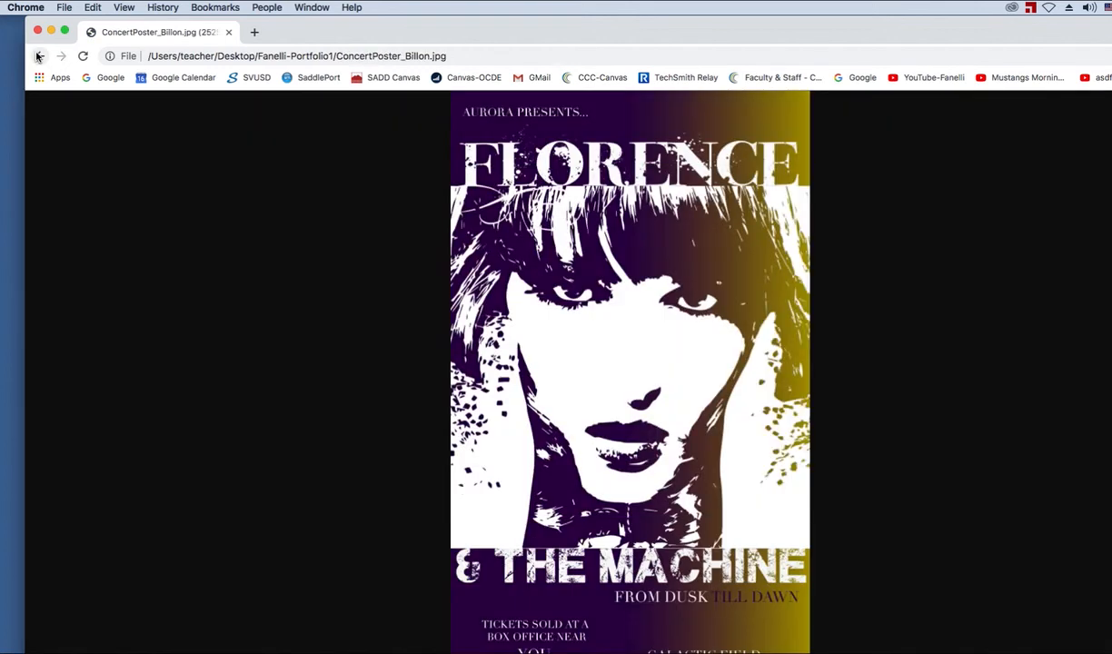
left_click(39, 56)
left_click(709, 552)
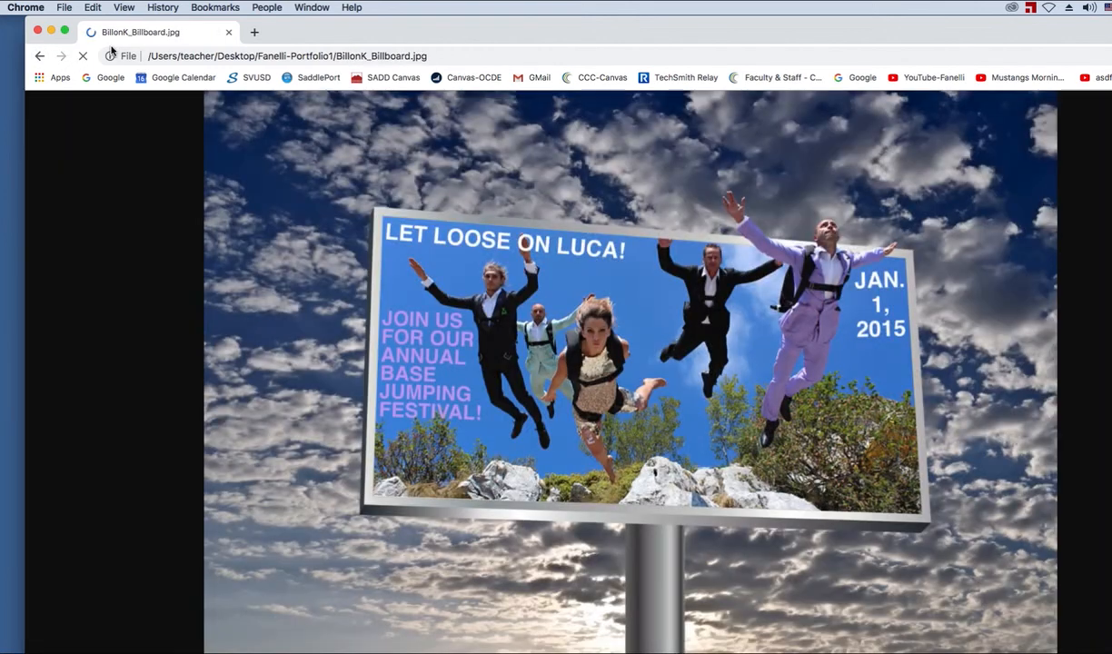
left_click(39, 56)
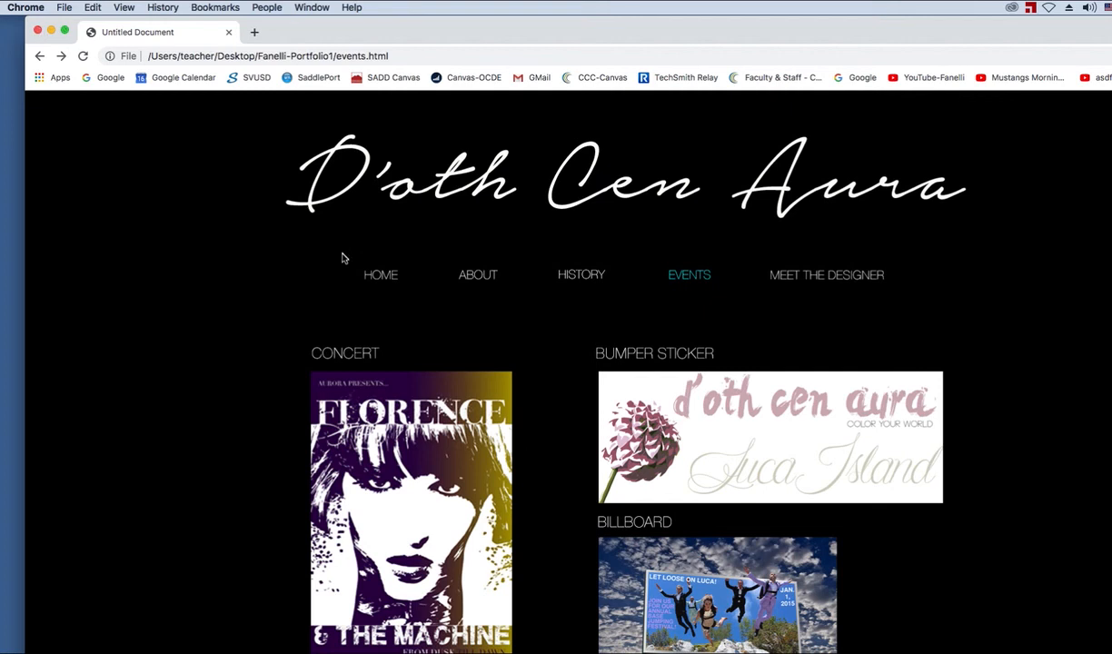
- Test the HOME link on the events page and quit Chrome, abandoning the download in progress
left_click(398, 278)
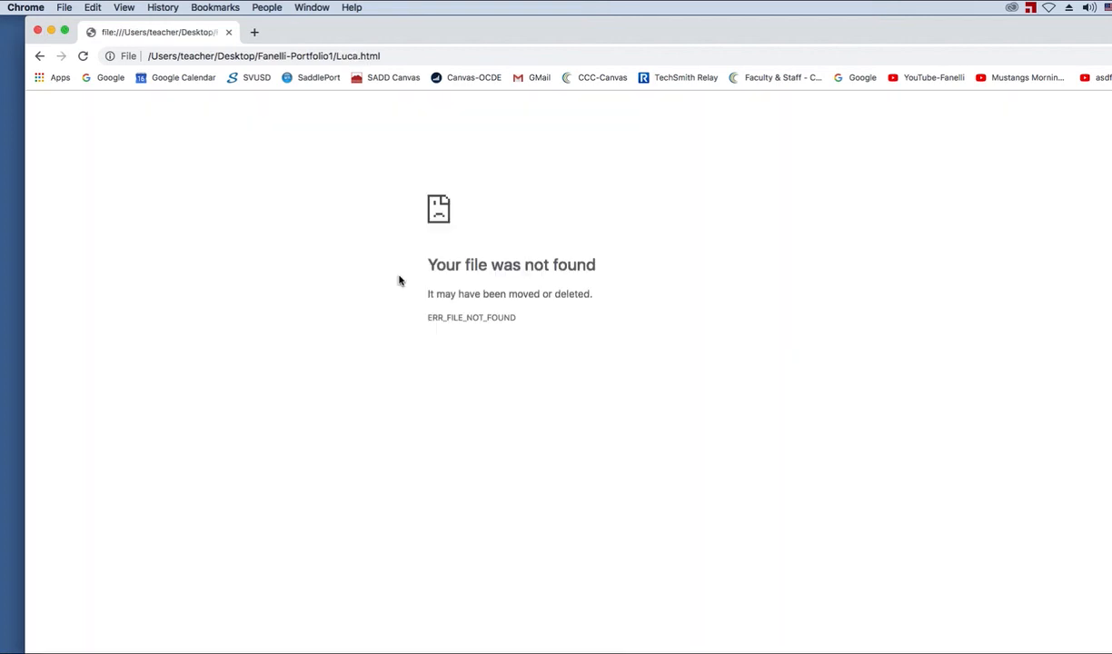
left_click(37, 32)
left_click(747, 135)
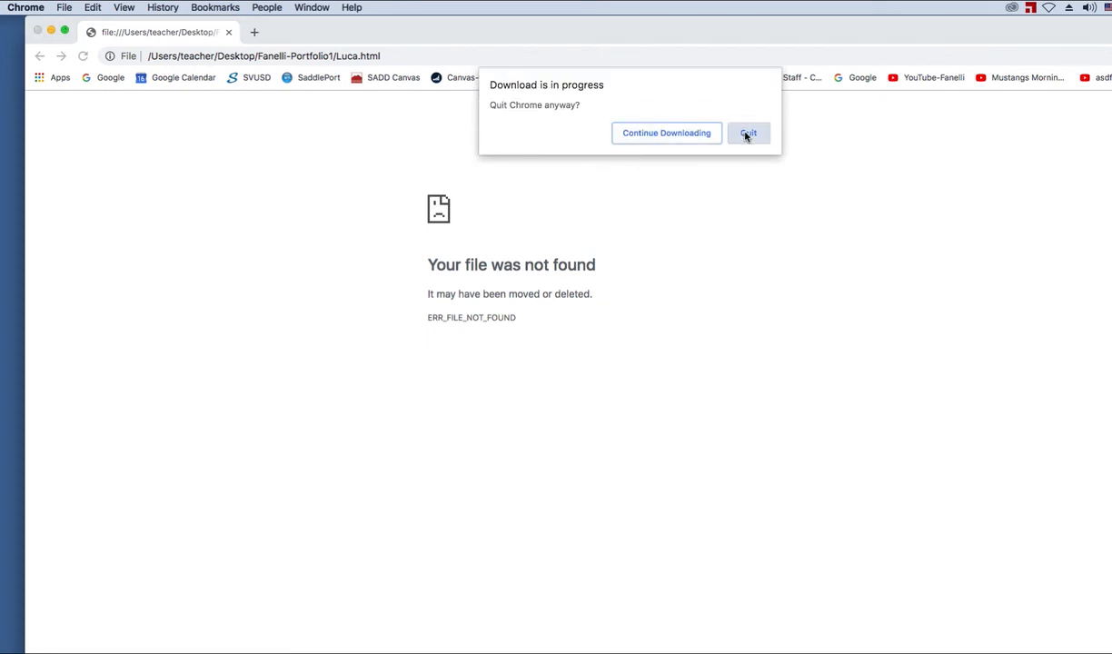